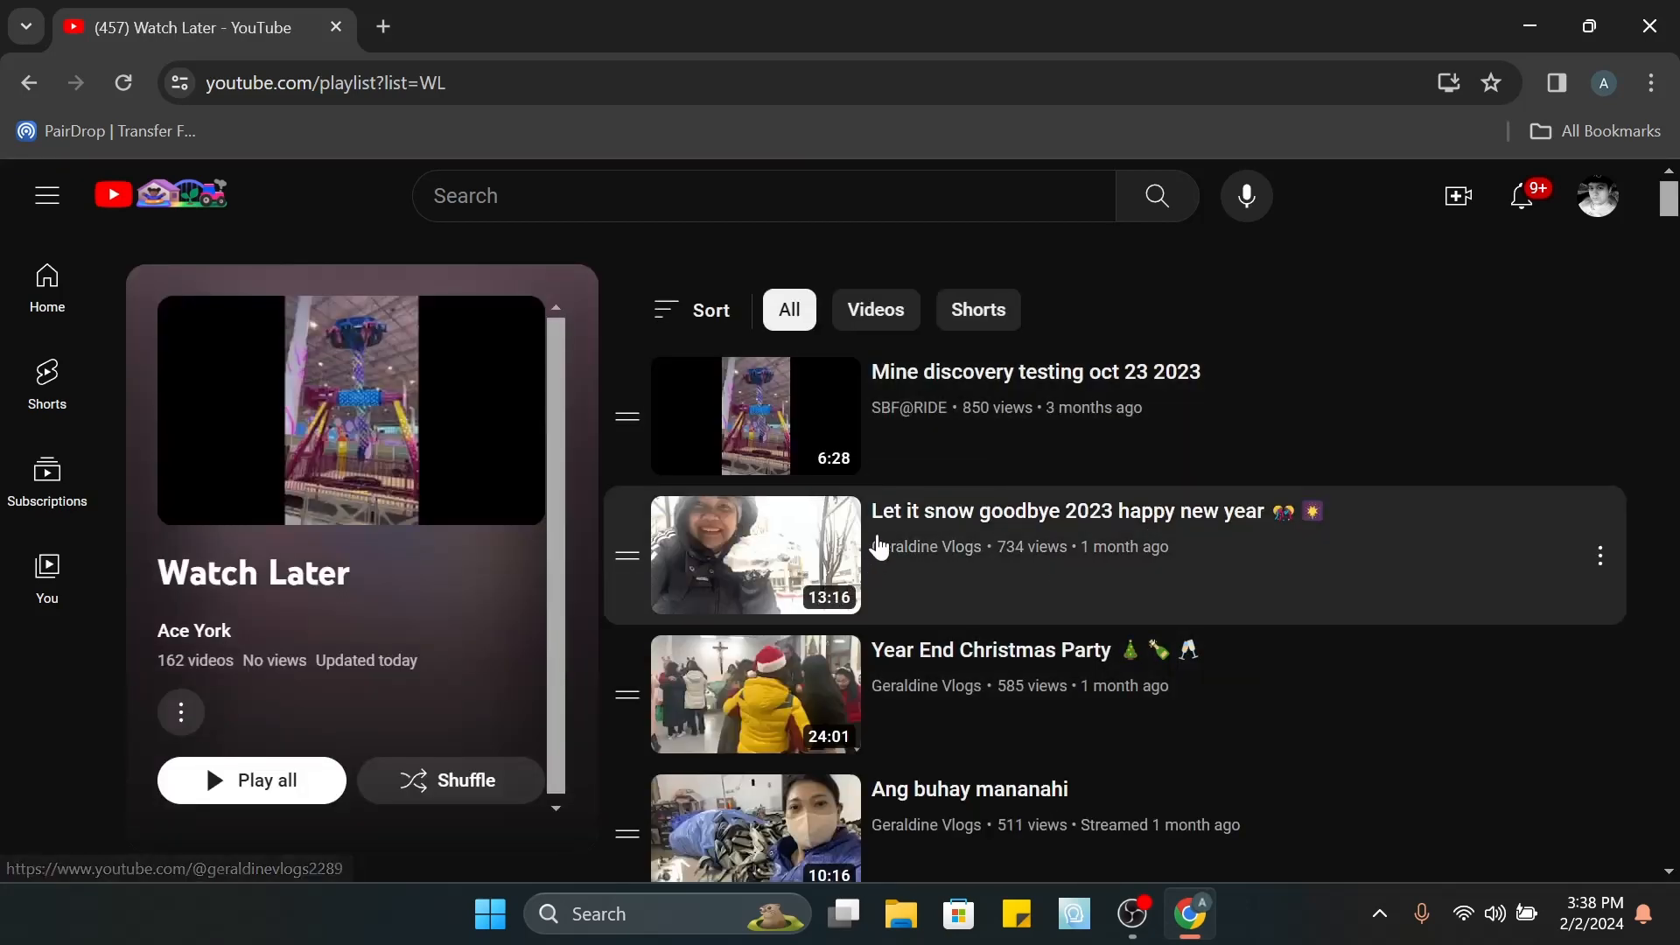
# - Remove the video "Mine discovery testing oct 23 2023" from the Watch Later playlist
pyautogui.scroll(-5, 875, 560)
pyautogui.scroll(5, 873, 569)
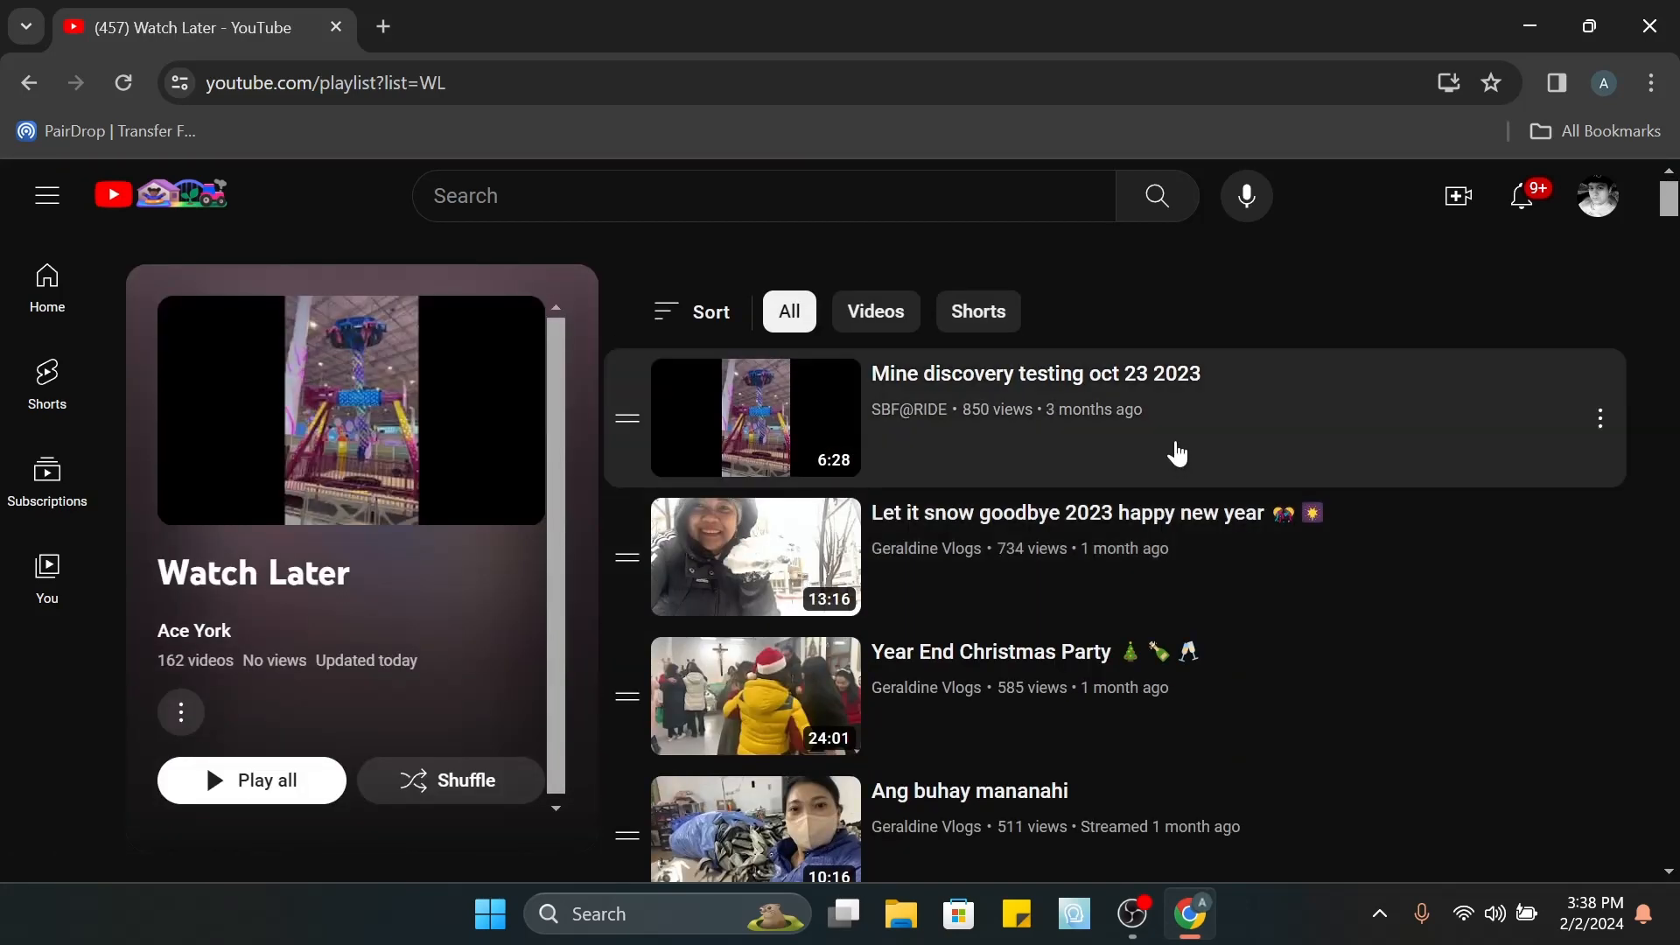
pyautogui.click(1601, 422)
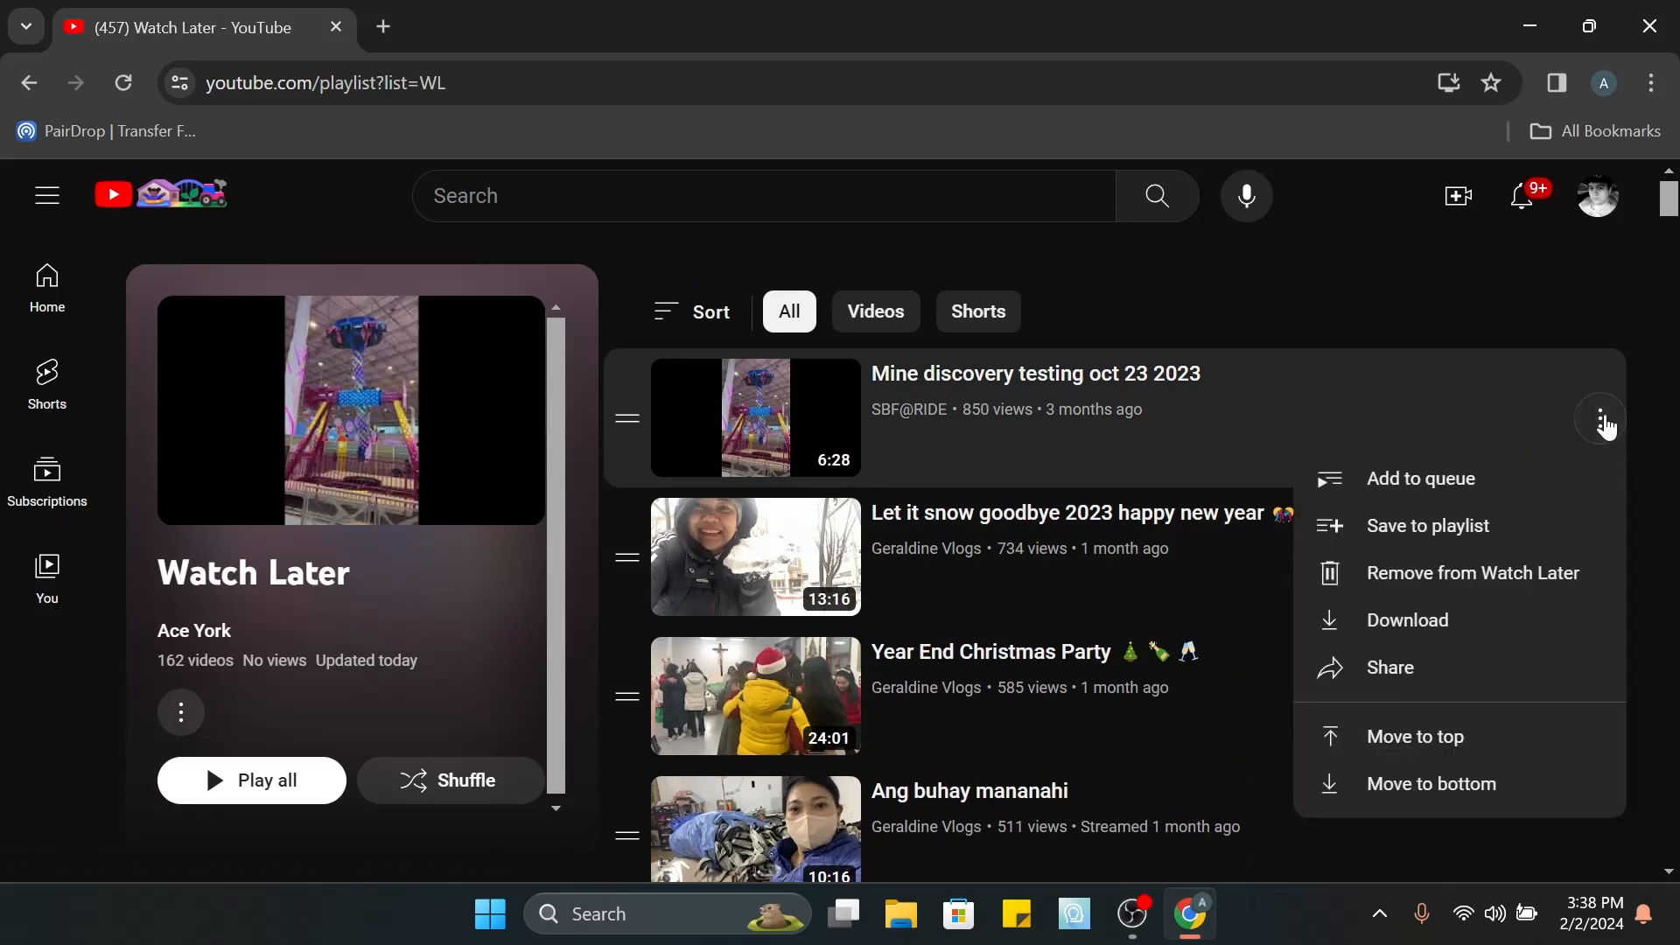
pyautogui.click(1516, 585)
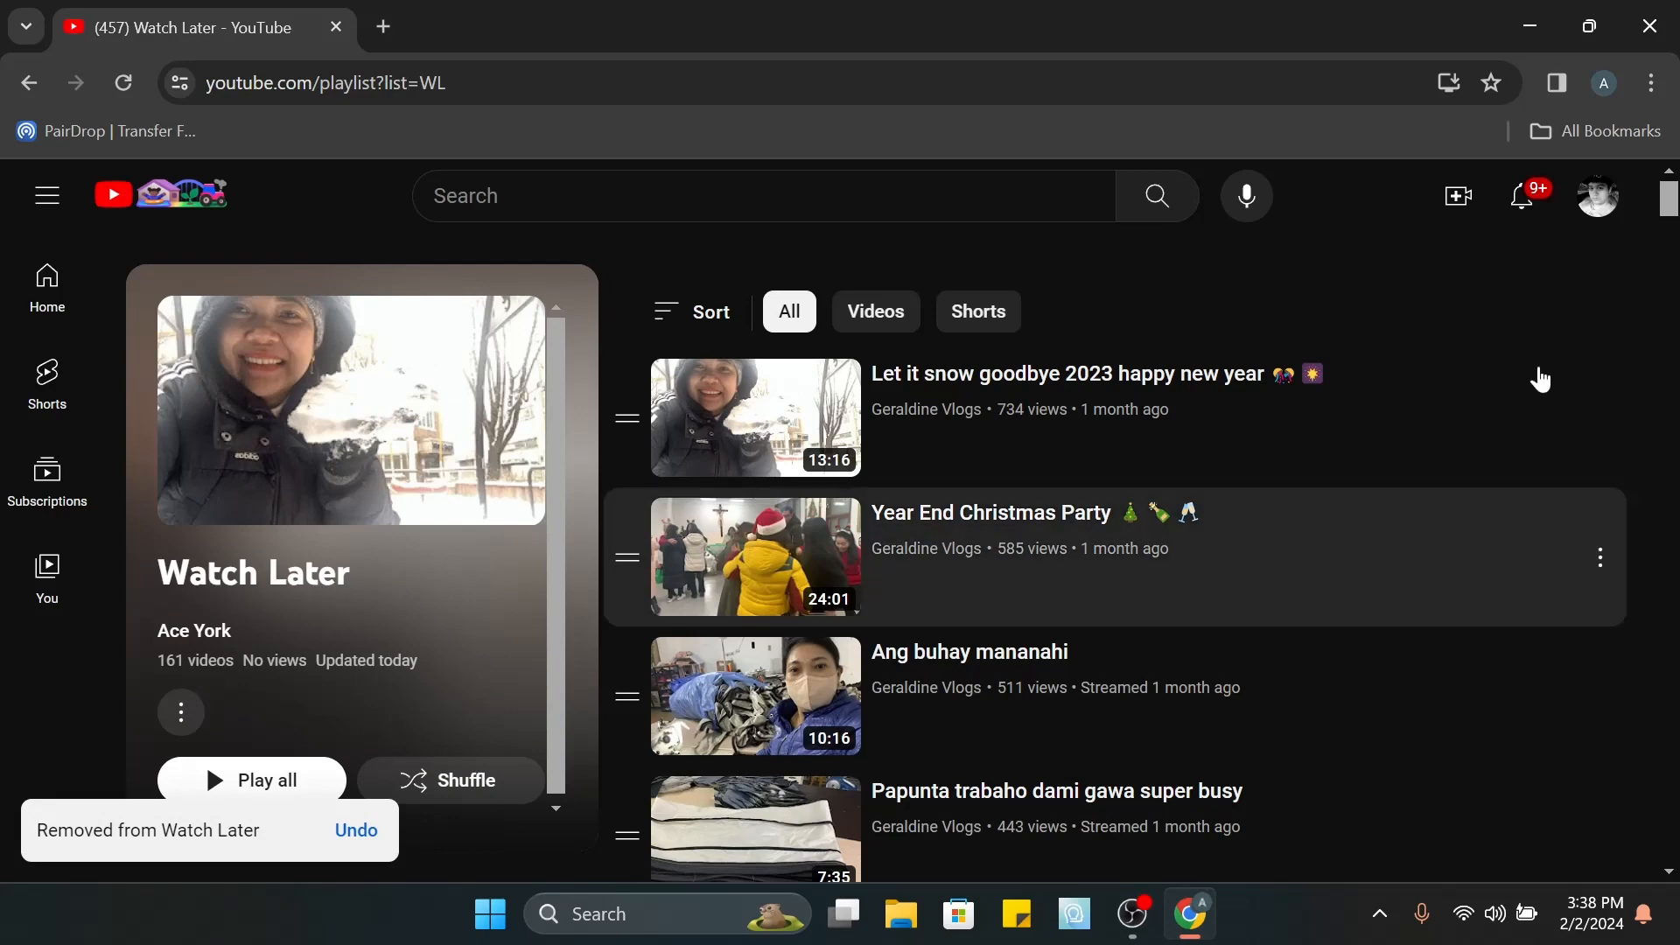
# - Remove the videos "Let it snow goodbye 2023 happy new year" and "Ang buhay mananahi" from the Watch Later playlist
pyautogui.click(1596, 422)
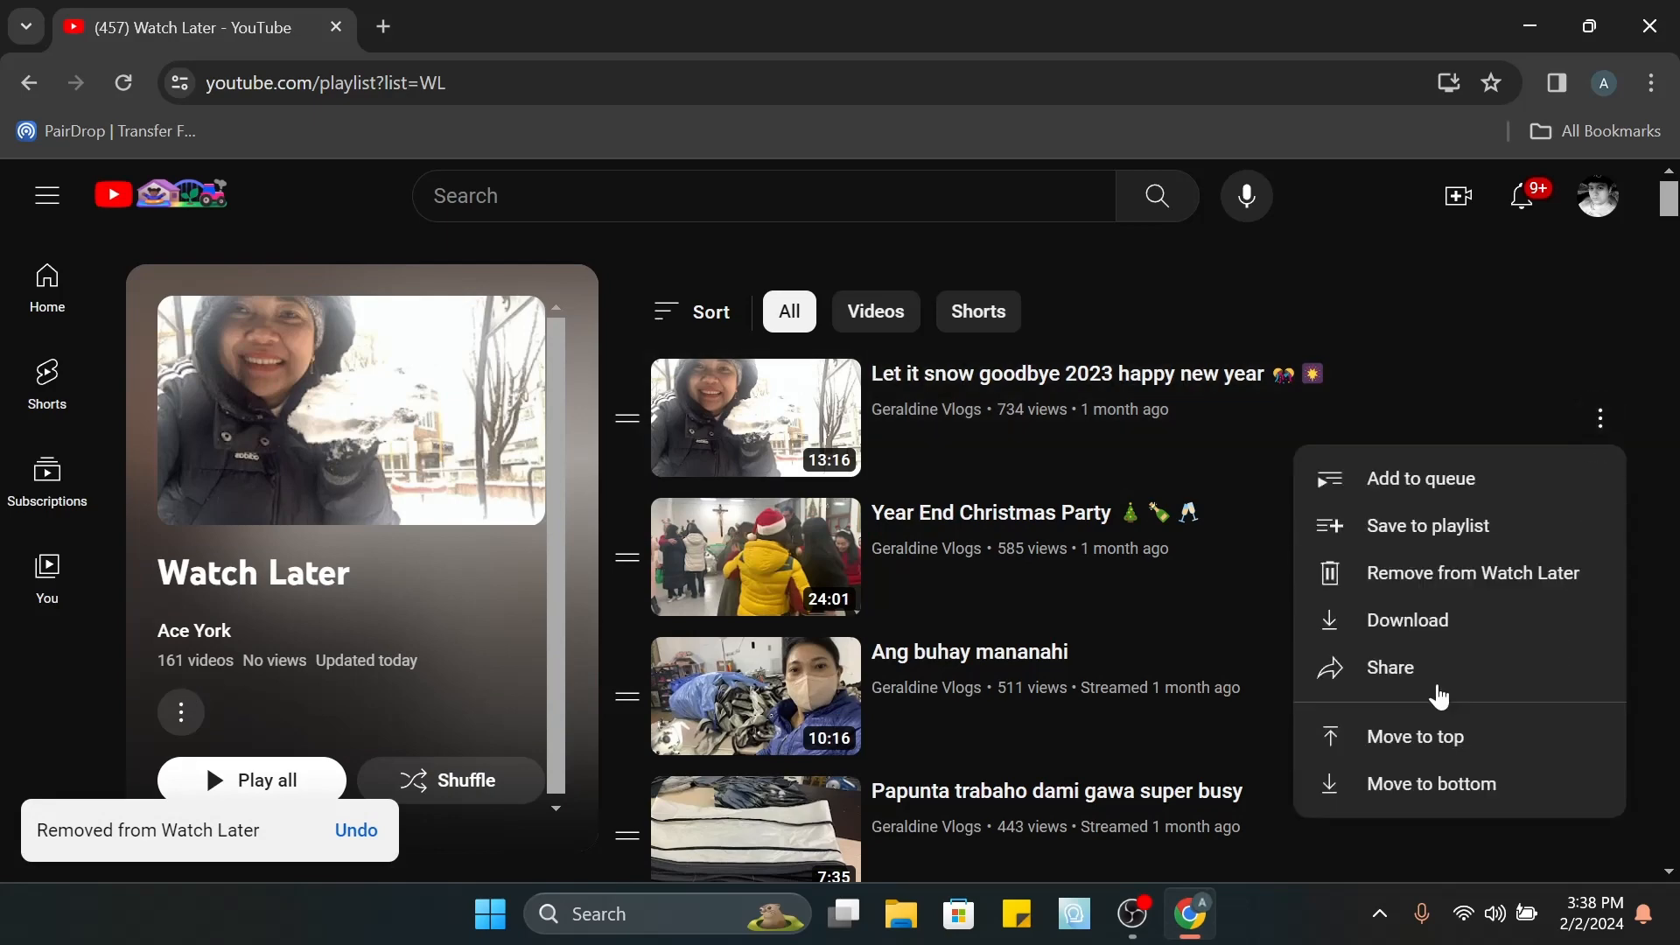
pyautogui.click(1454, 573)
pyautogui.click(1602, 573)
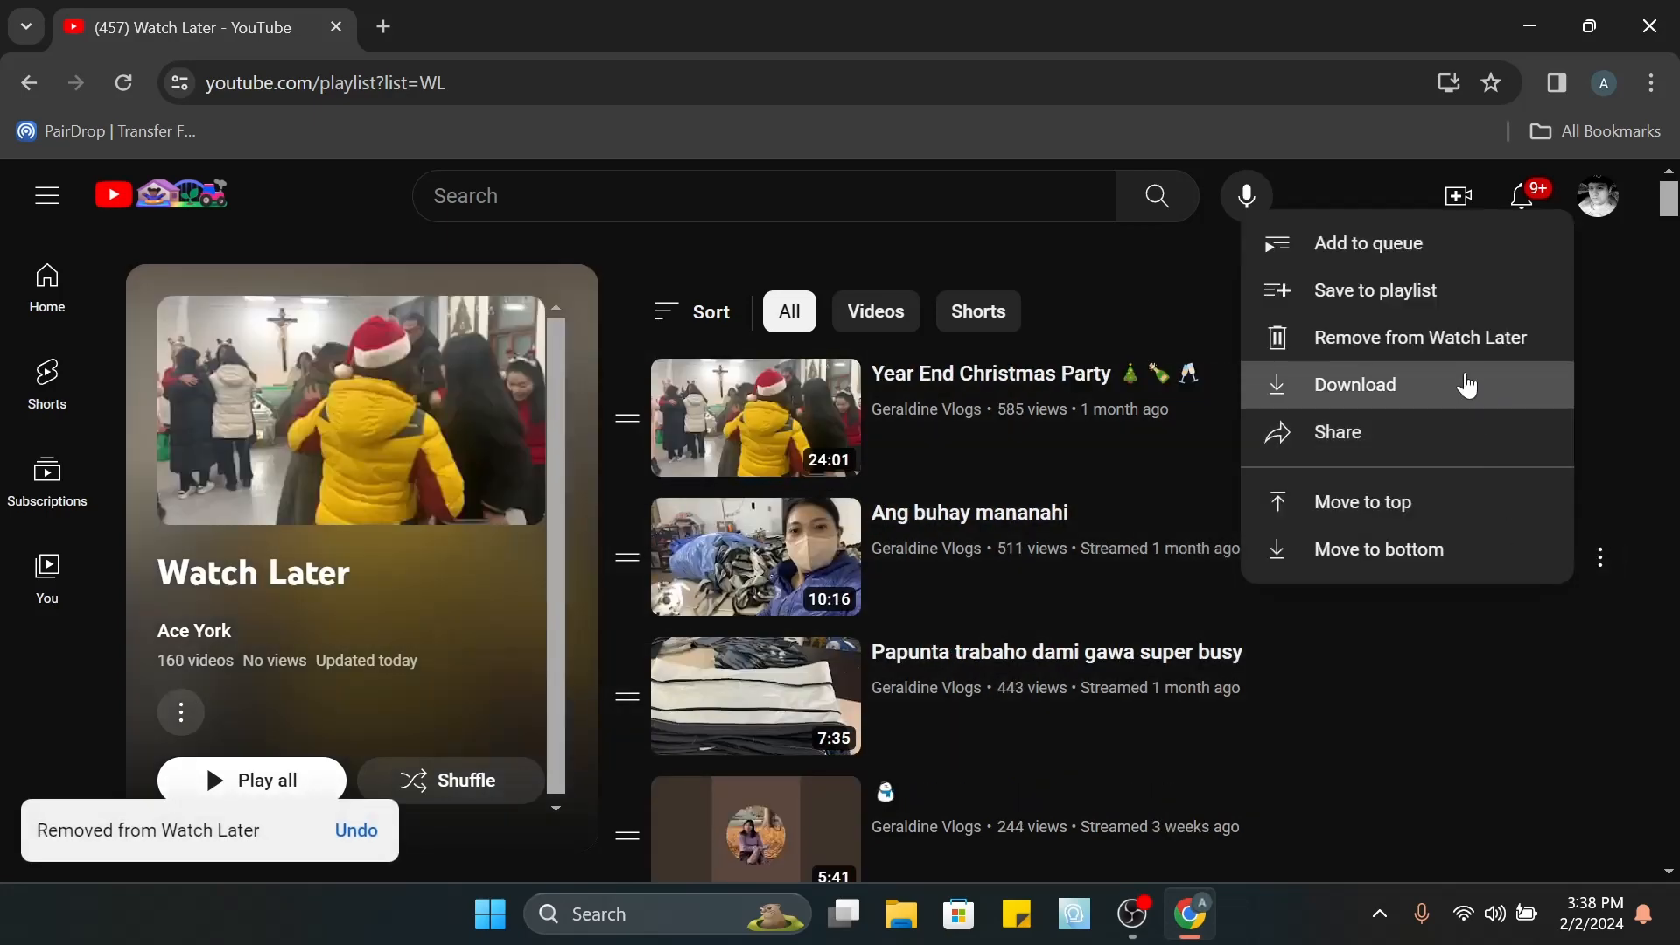
pyautogui.click(1455, 339)
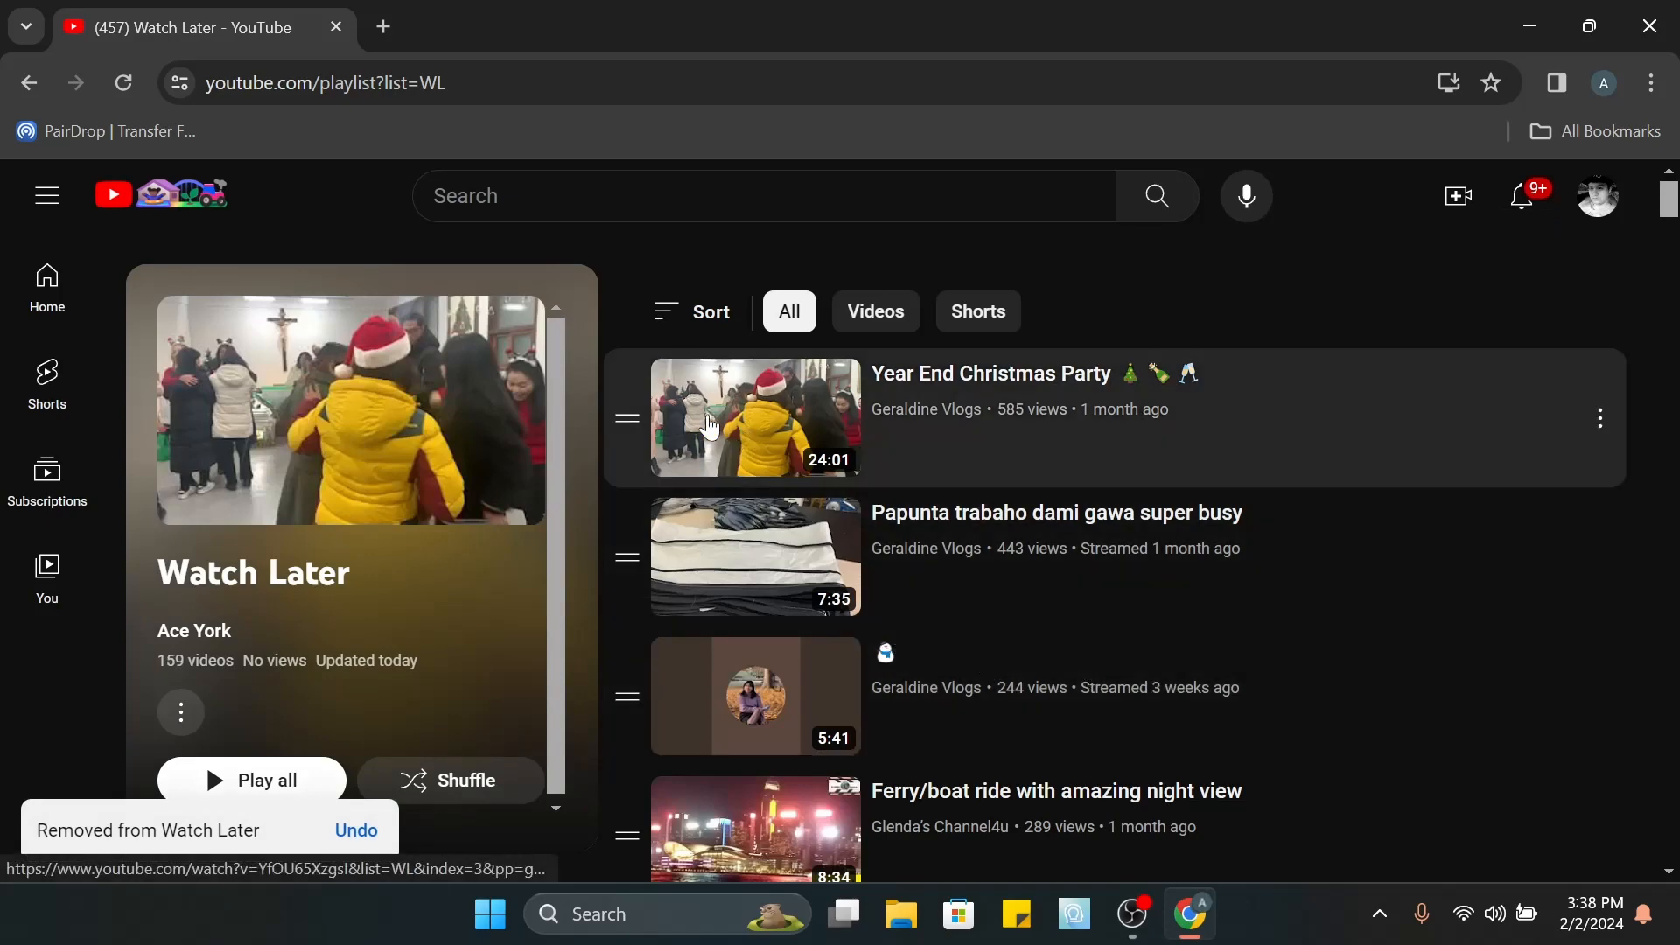
# - Search for "yt watch later assist" in a new browser tab and open the extension's Chrome Web Store page
pyautogui.click(385, 28)
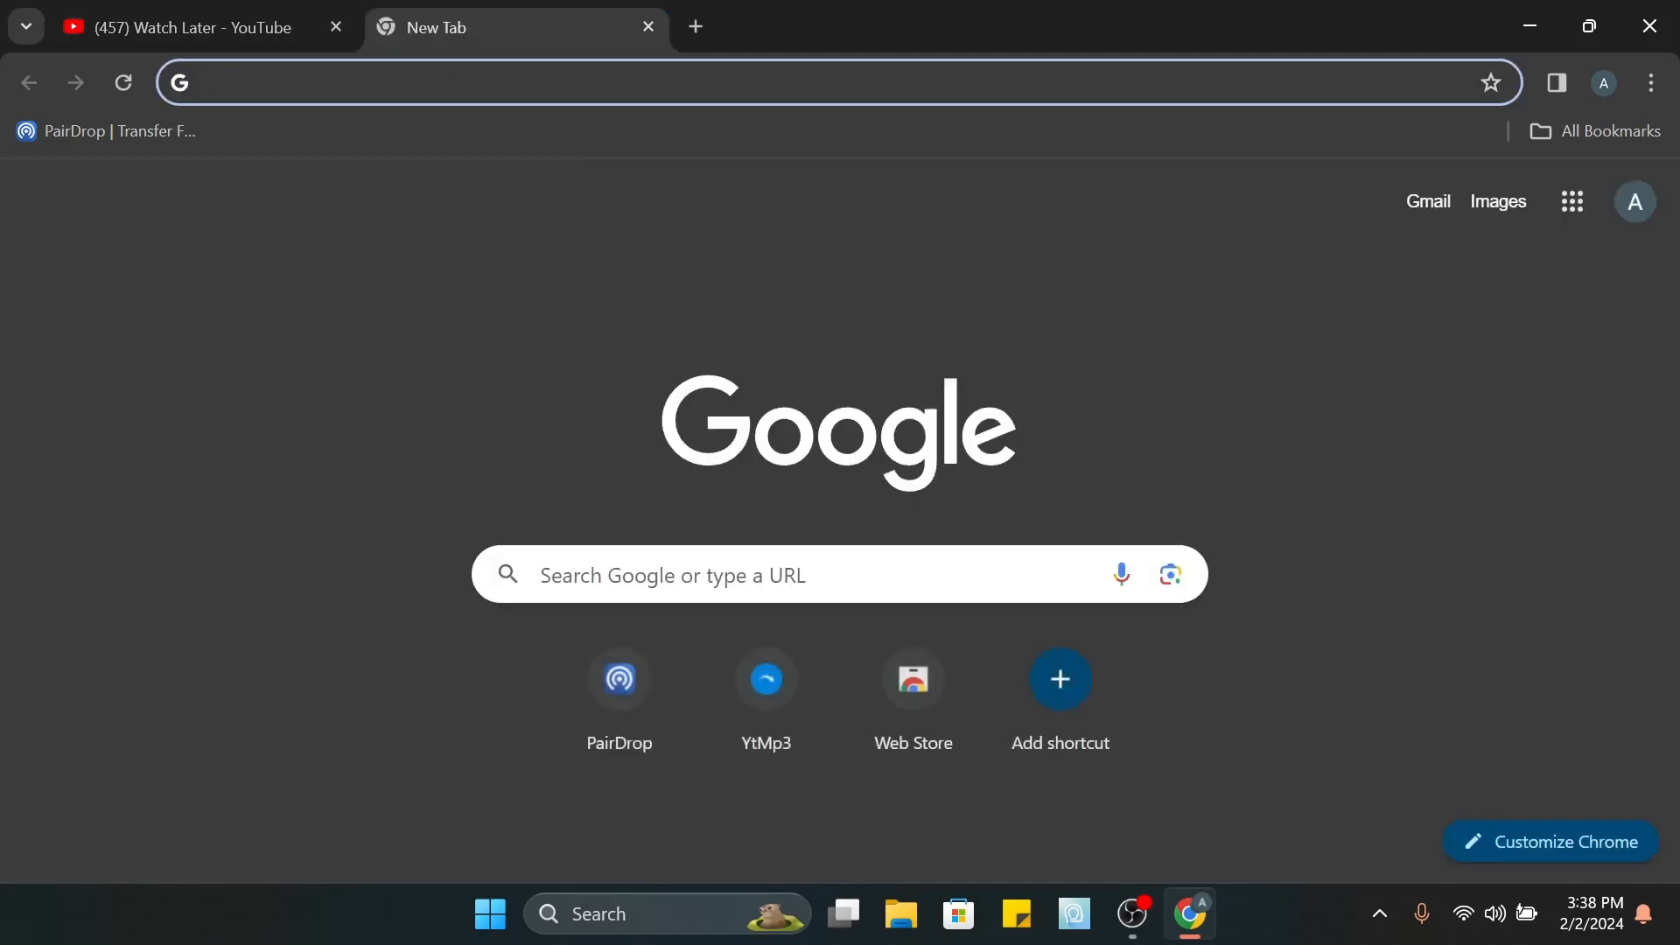
pyautogui.click(607, 102)
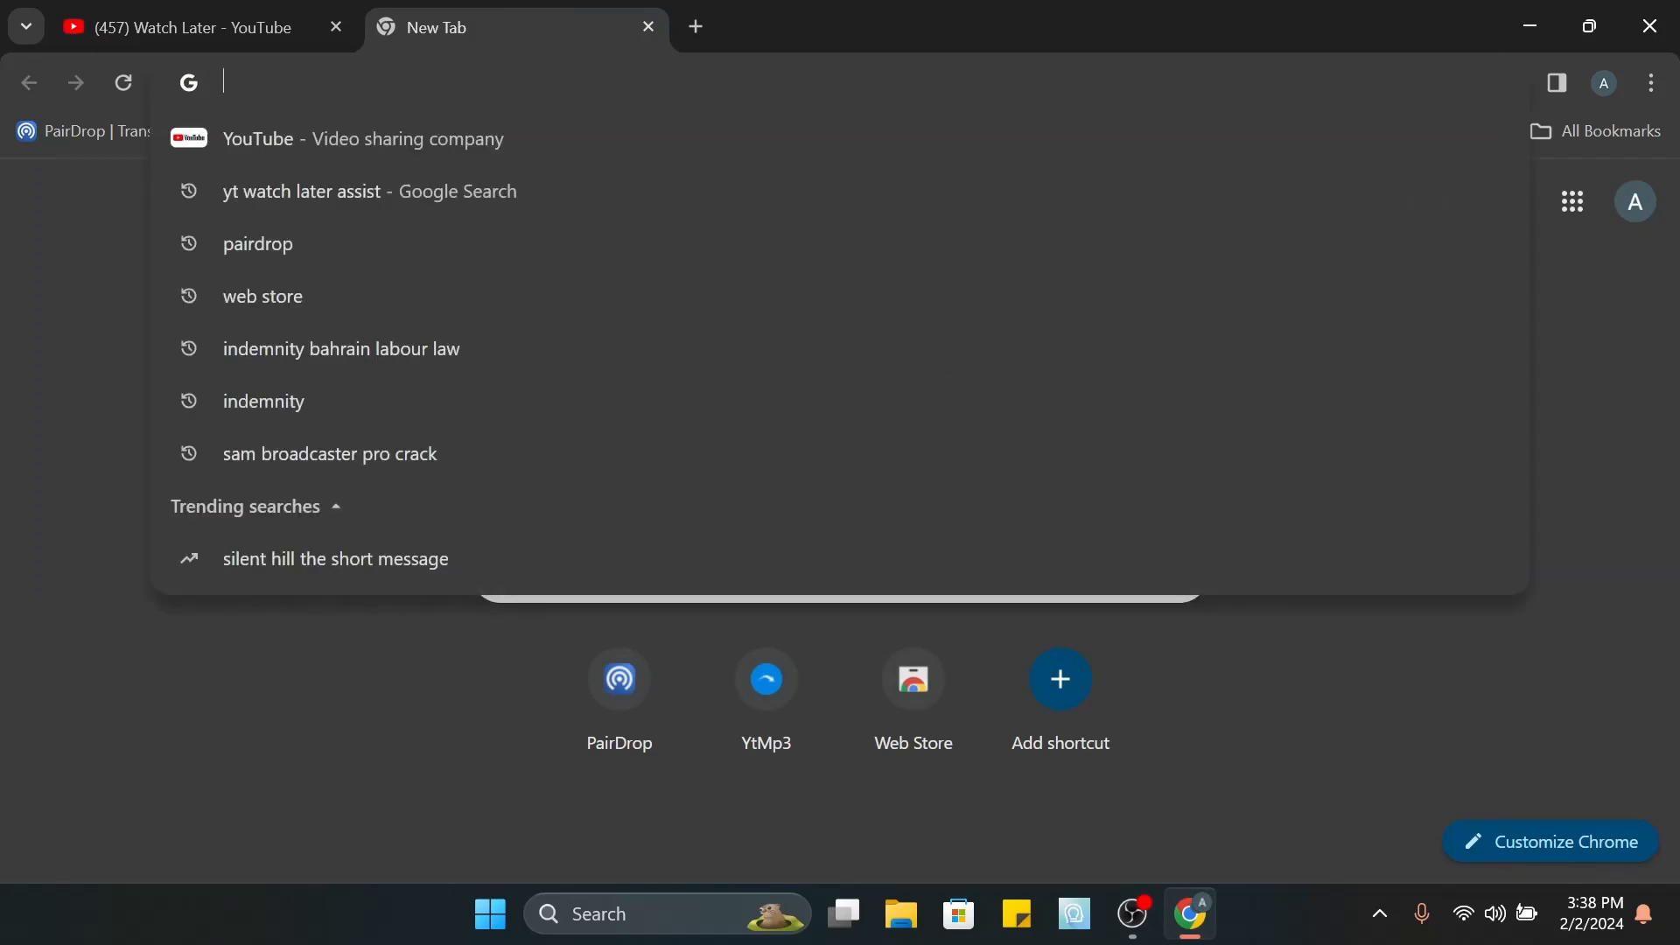
pyautogui.write('yt l')
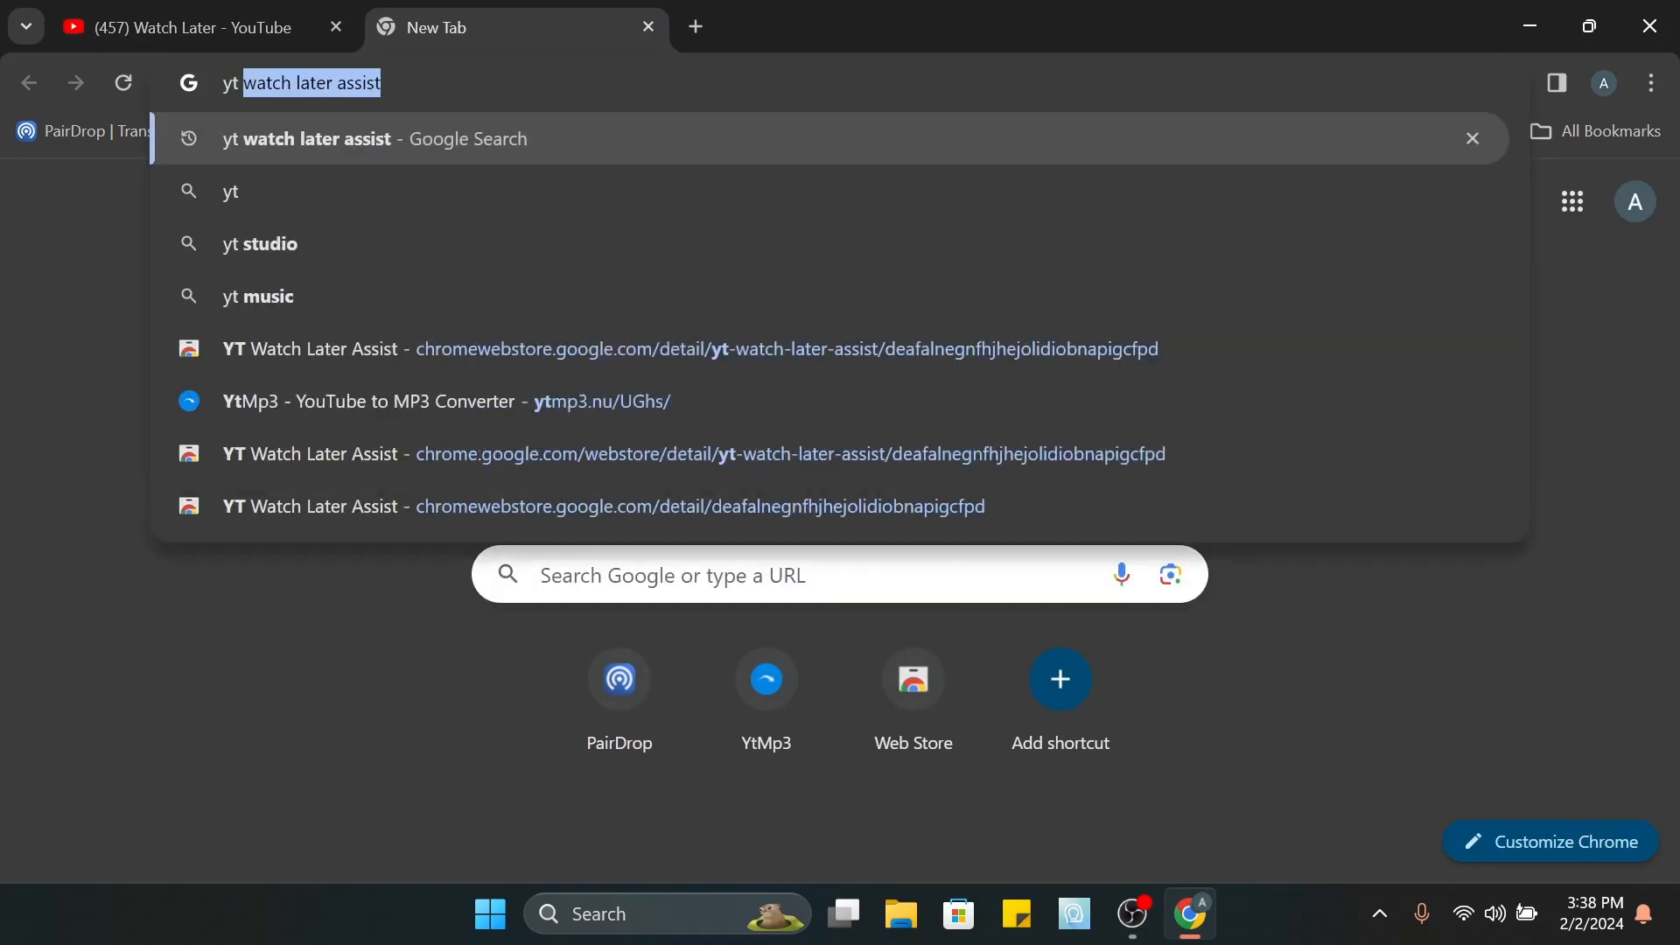
pyautogui.write('ater')
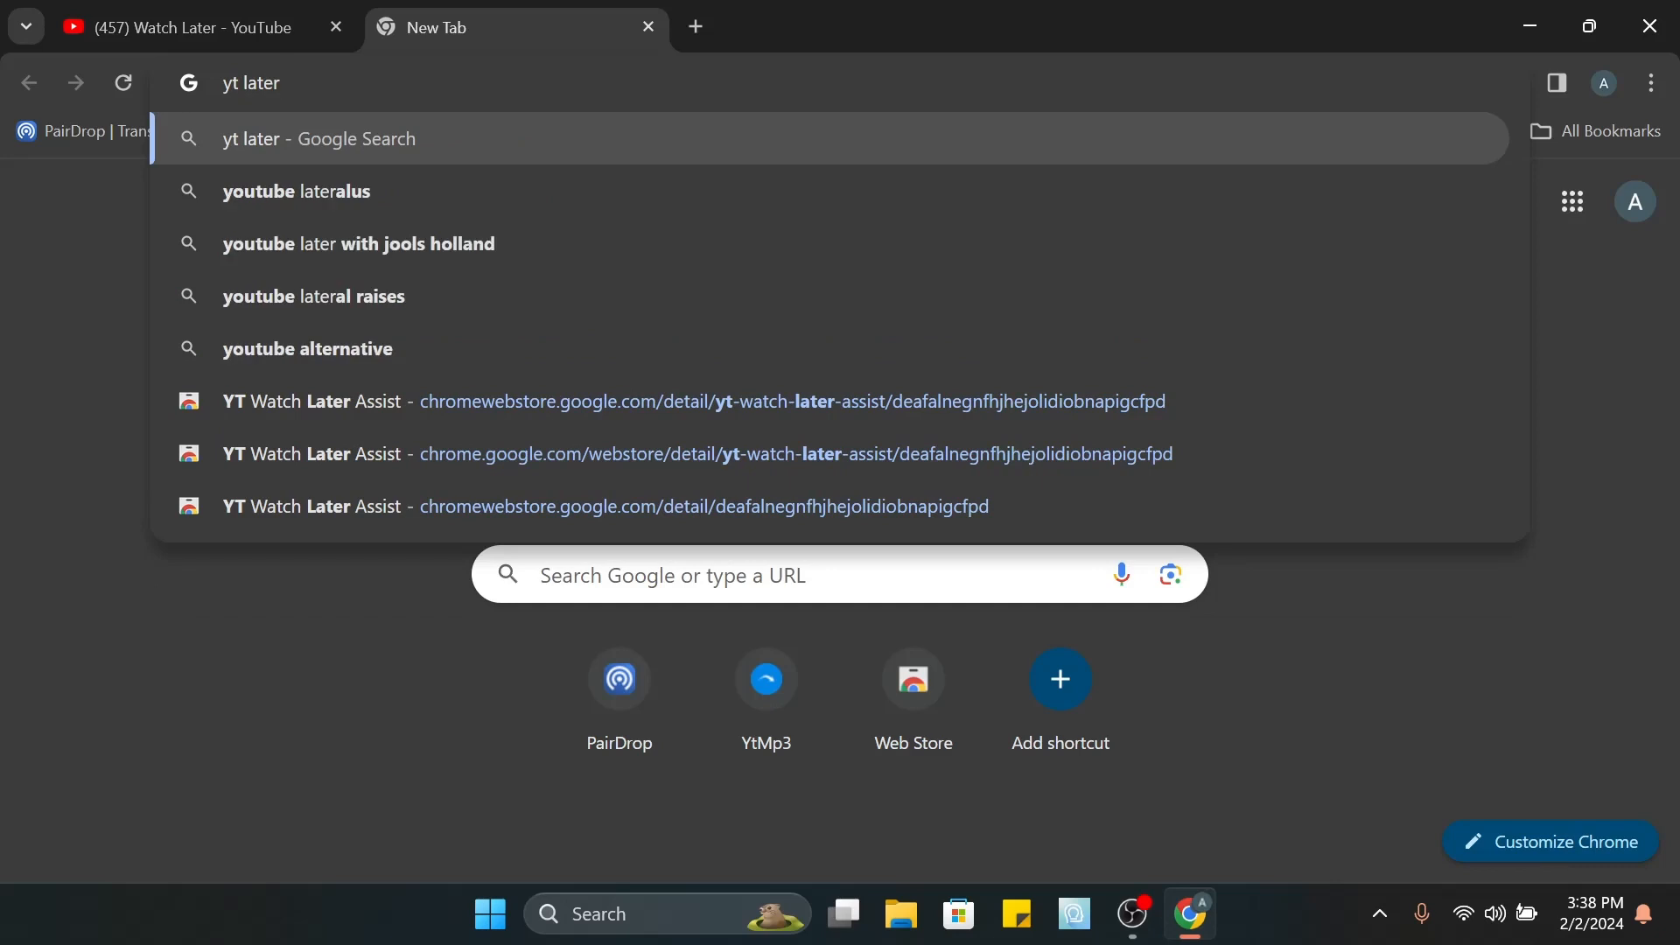
pyautogui.press('BackSpace')
pyautogui.press('BackSpace')
pyautogui.press('BackSpace')
pyautogui.press('BackSpace')
pyautogui.press('BackSpace')
pyautogui.write('watc')
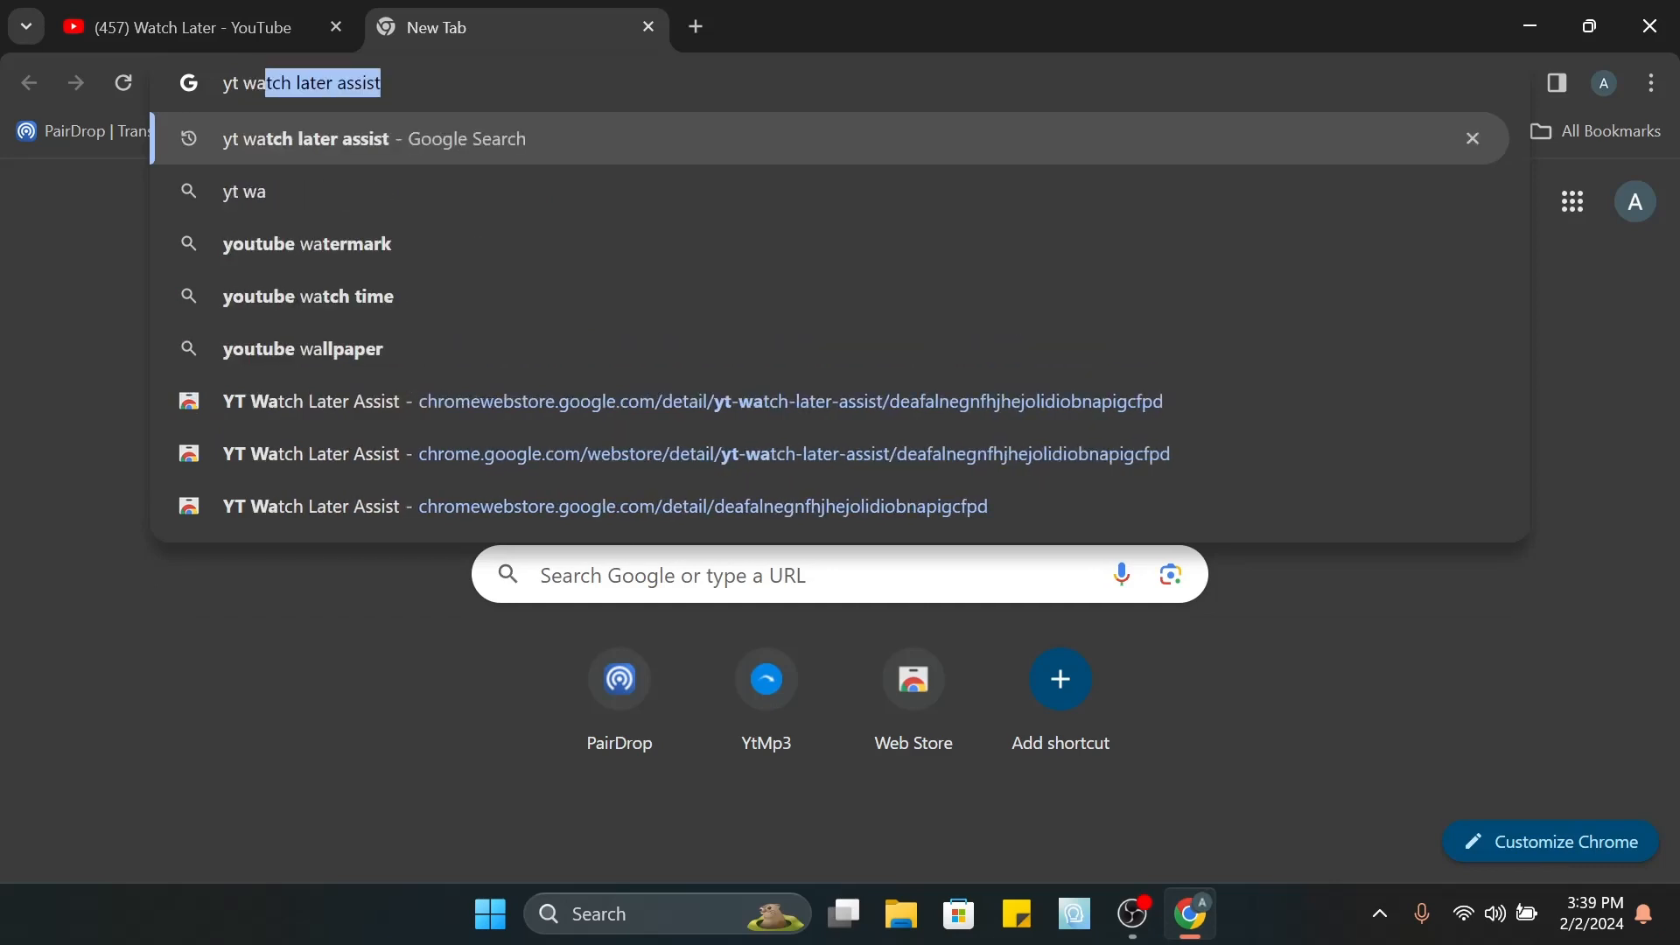
pyautogui.write('h')
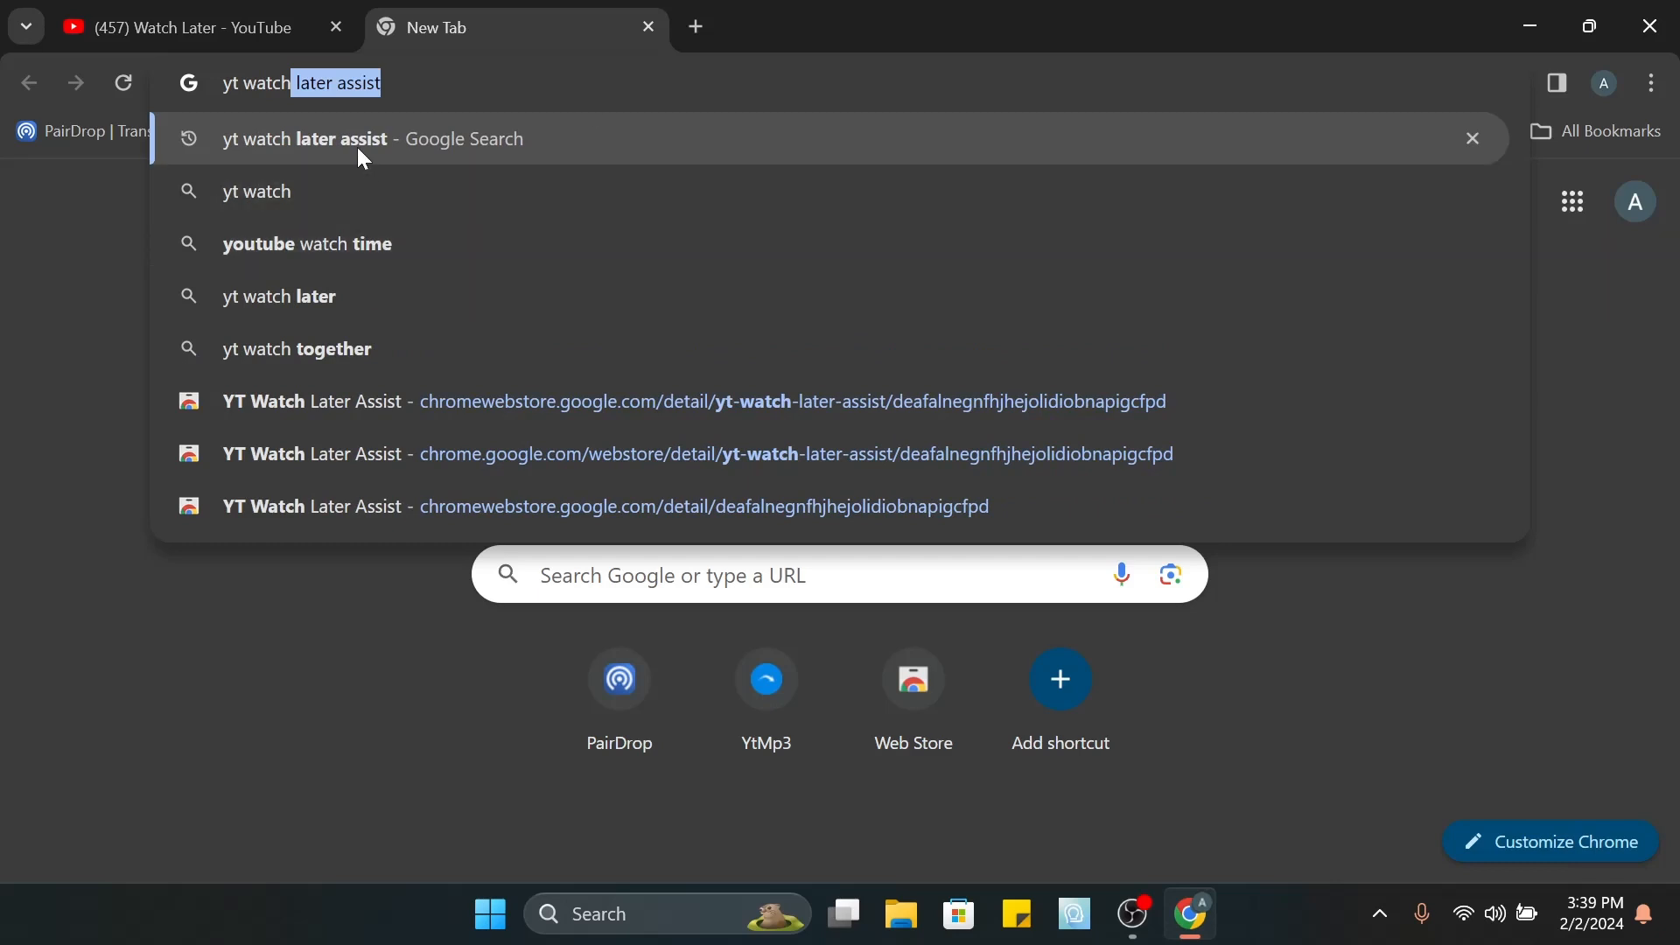
pyautogui.click(355, 140)
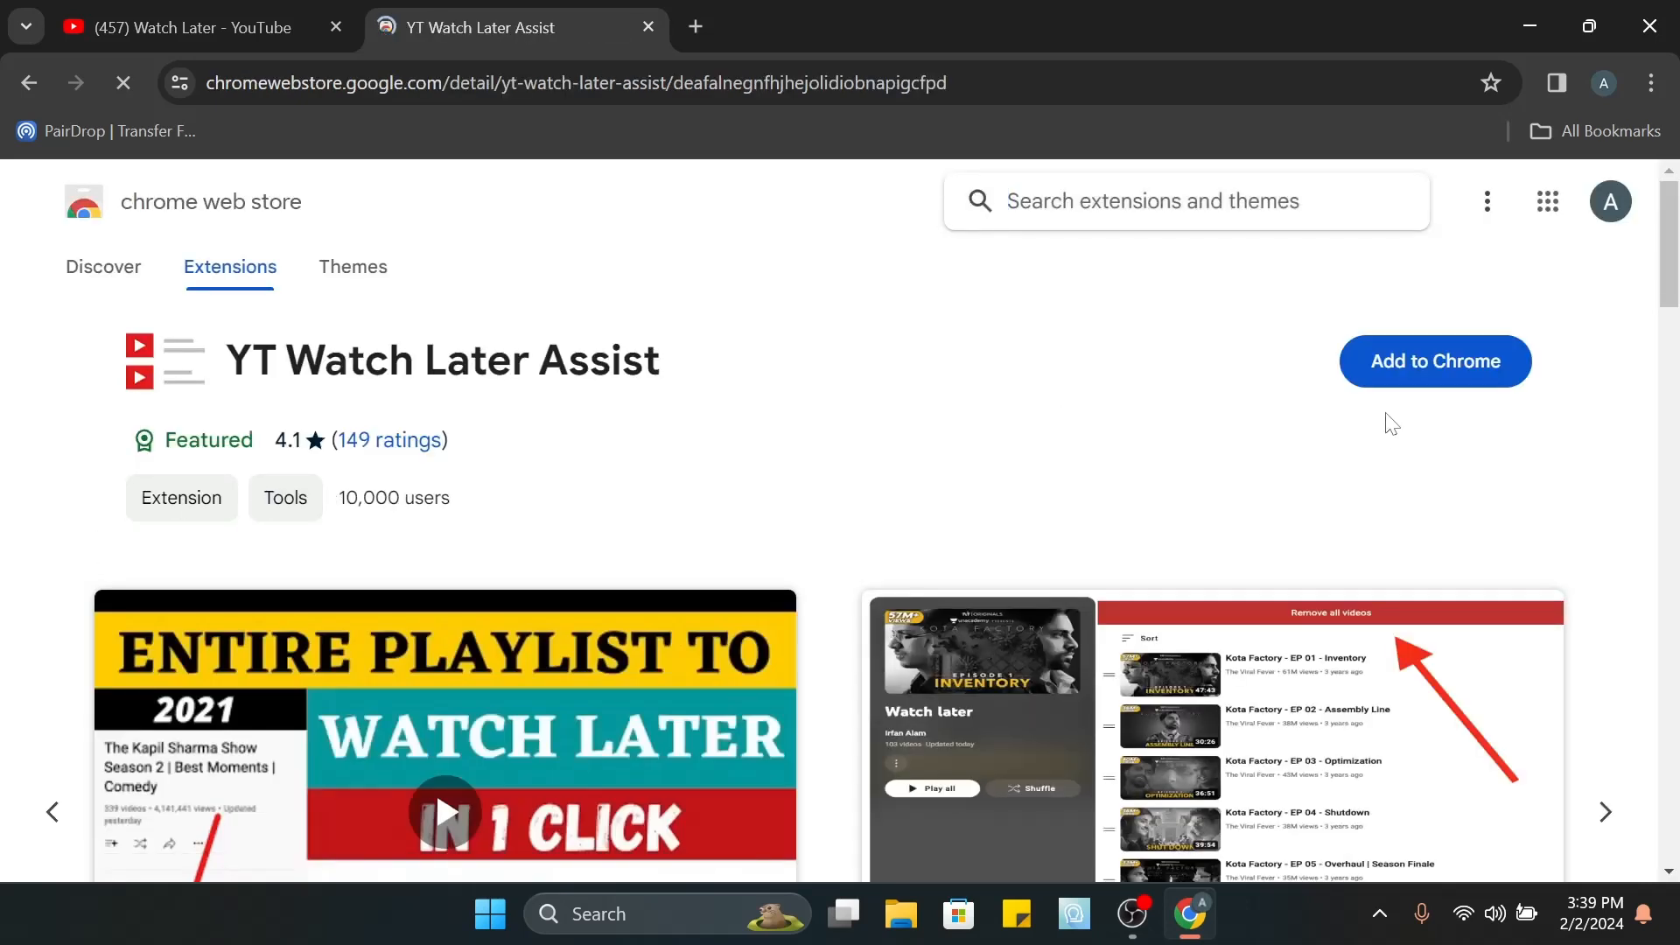
# - Install the YT Watch Later Assist extension in Chrome and close its store page
pyautogui.click(1406, 378)
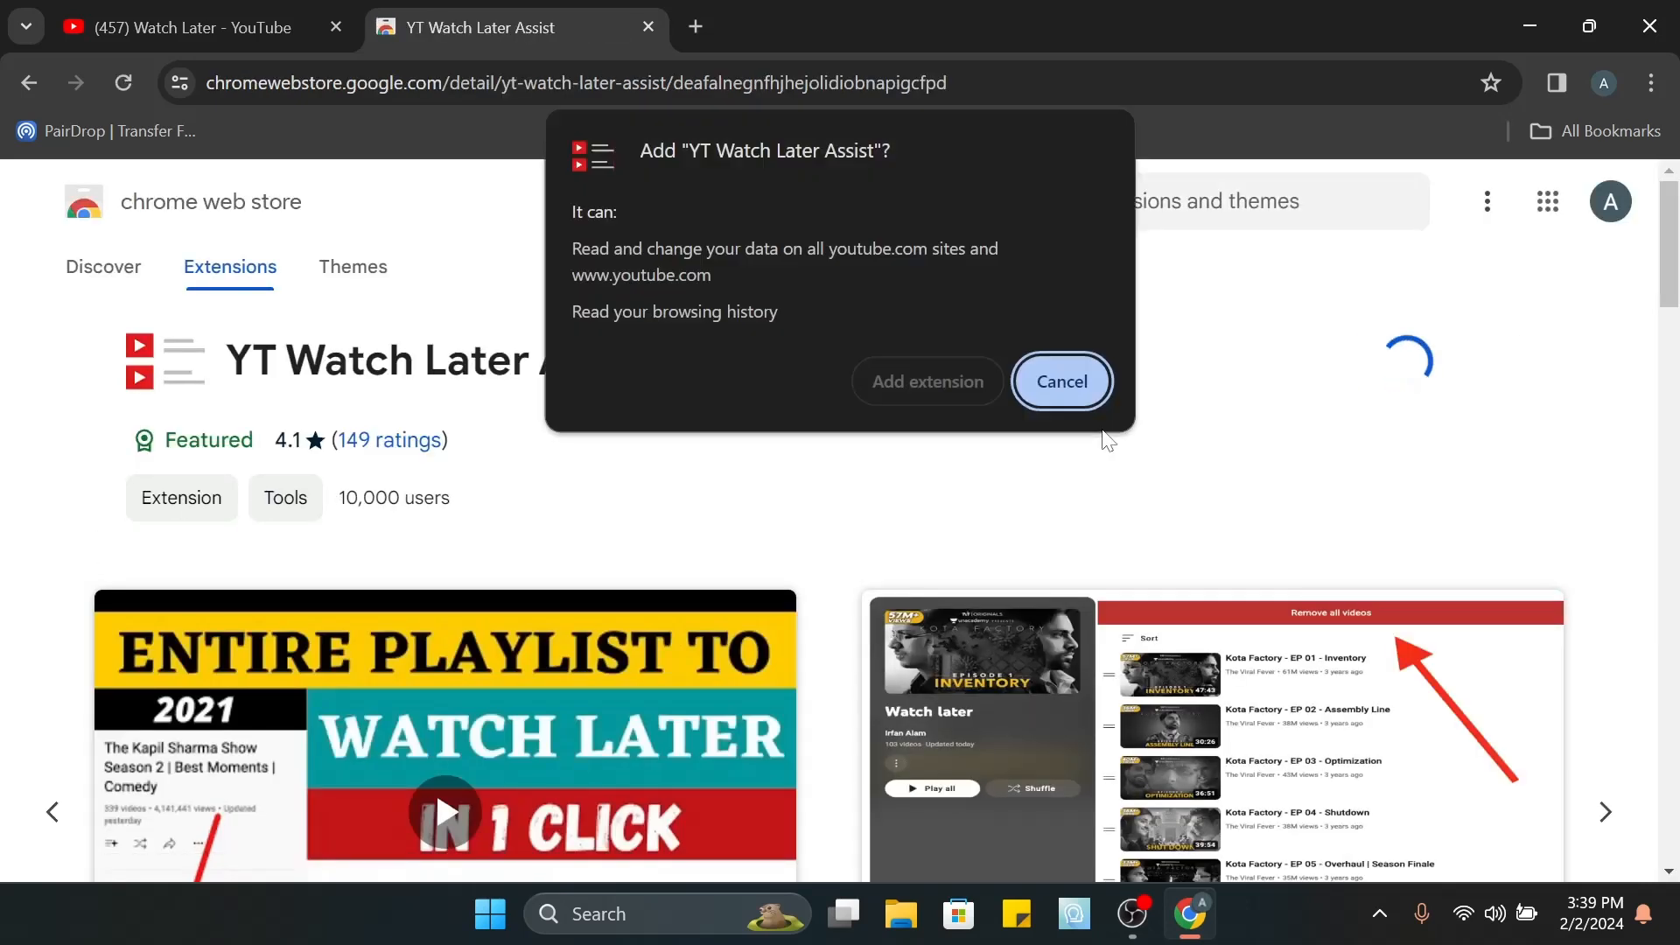
pyautogui.click(963, 385)
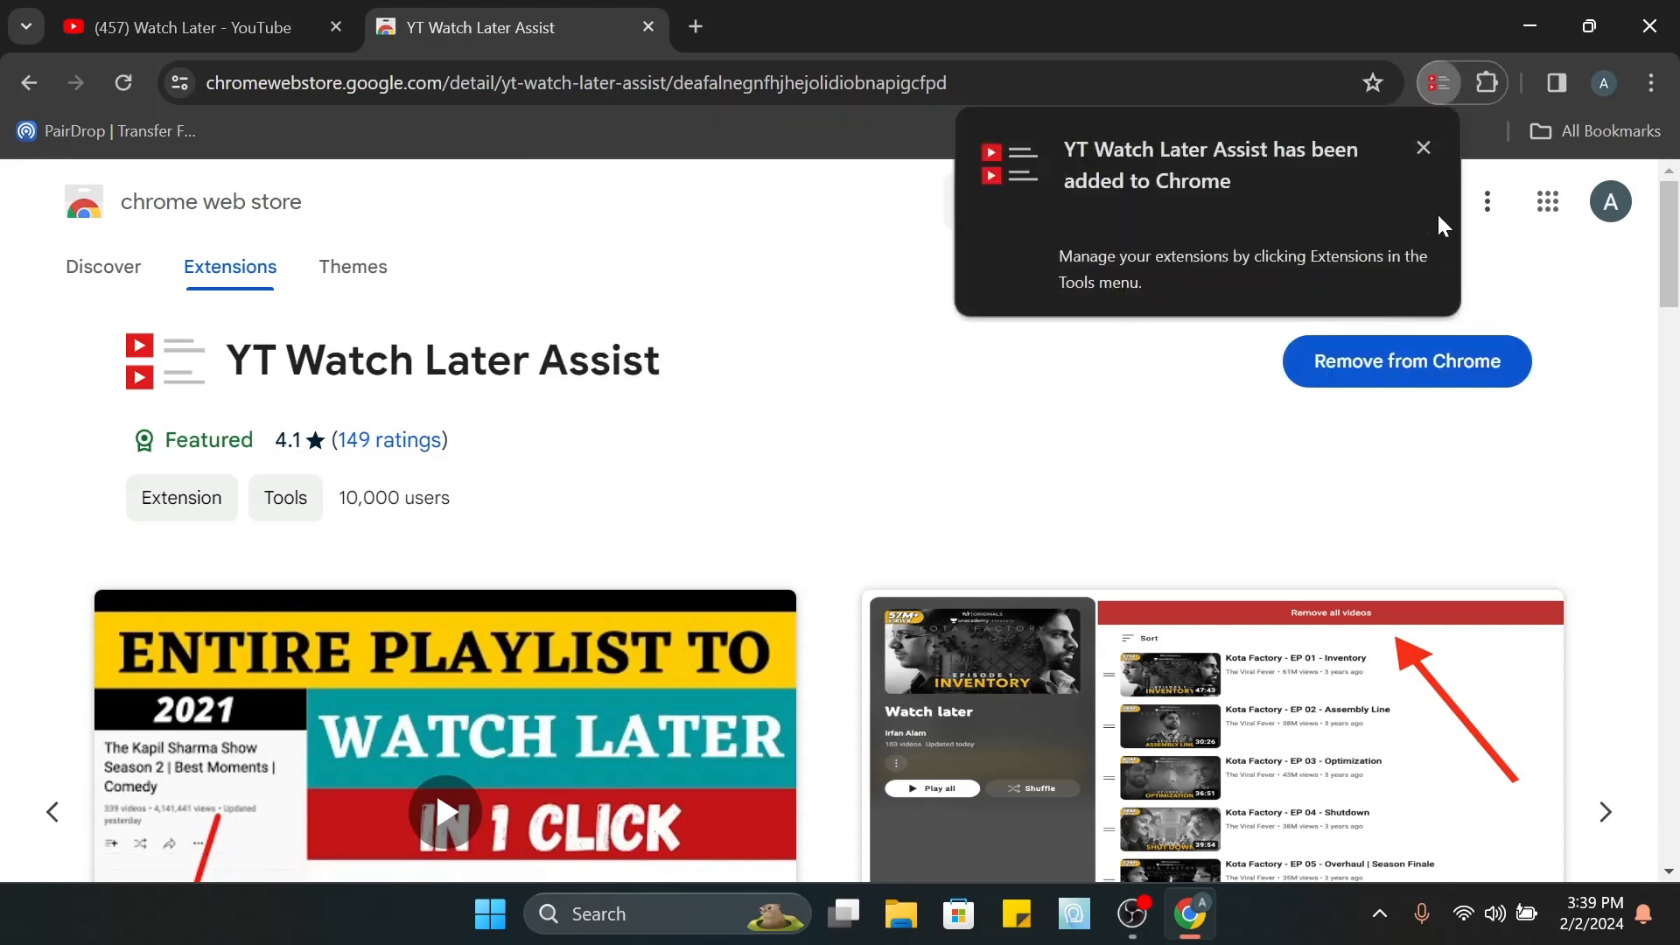
pyautogui.click(648, 27)
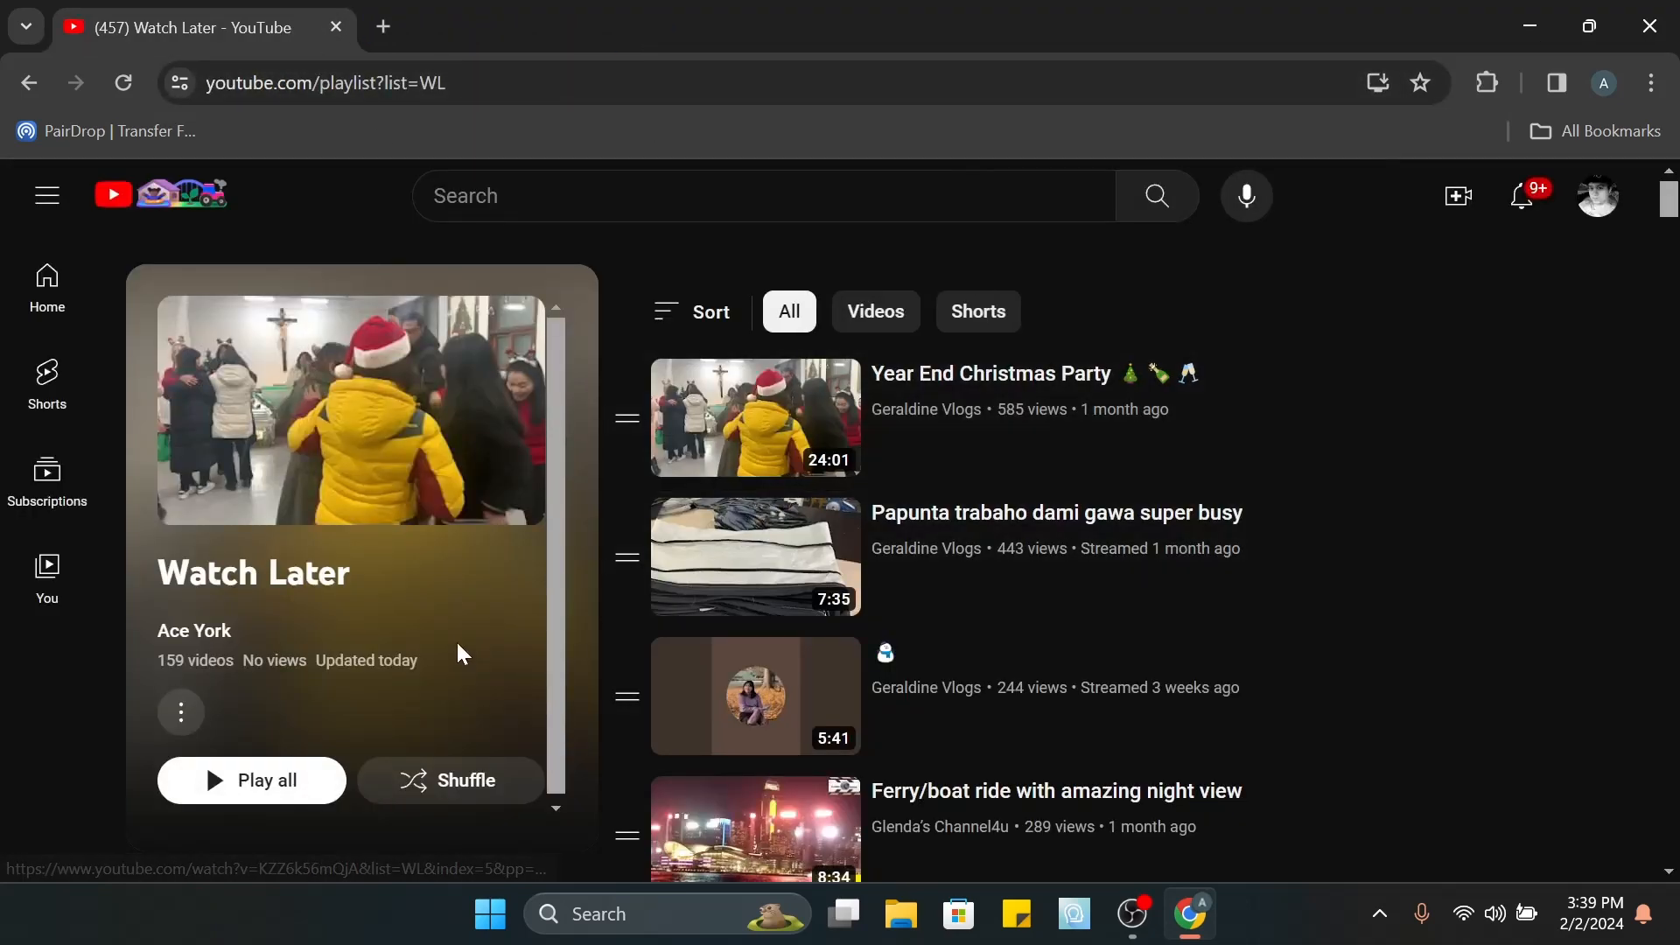
# - Run the YT Watch Later Assist extension on the playlist to remove all Watch Later videos
pyautogui.click(1493, 85)
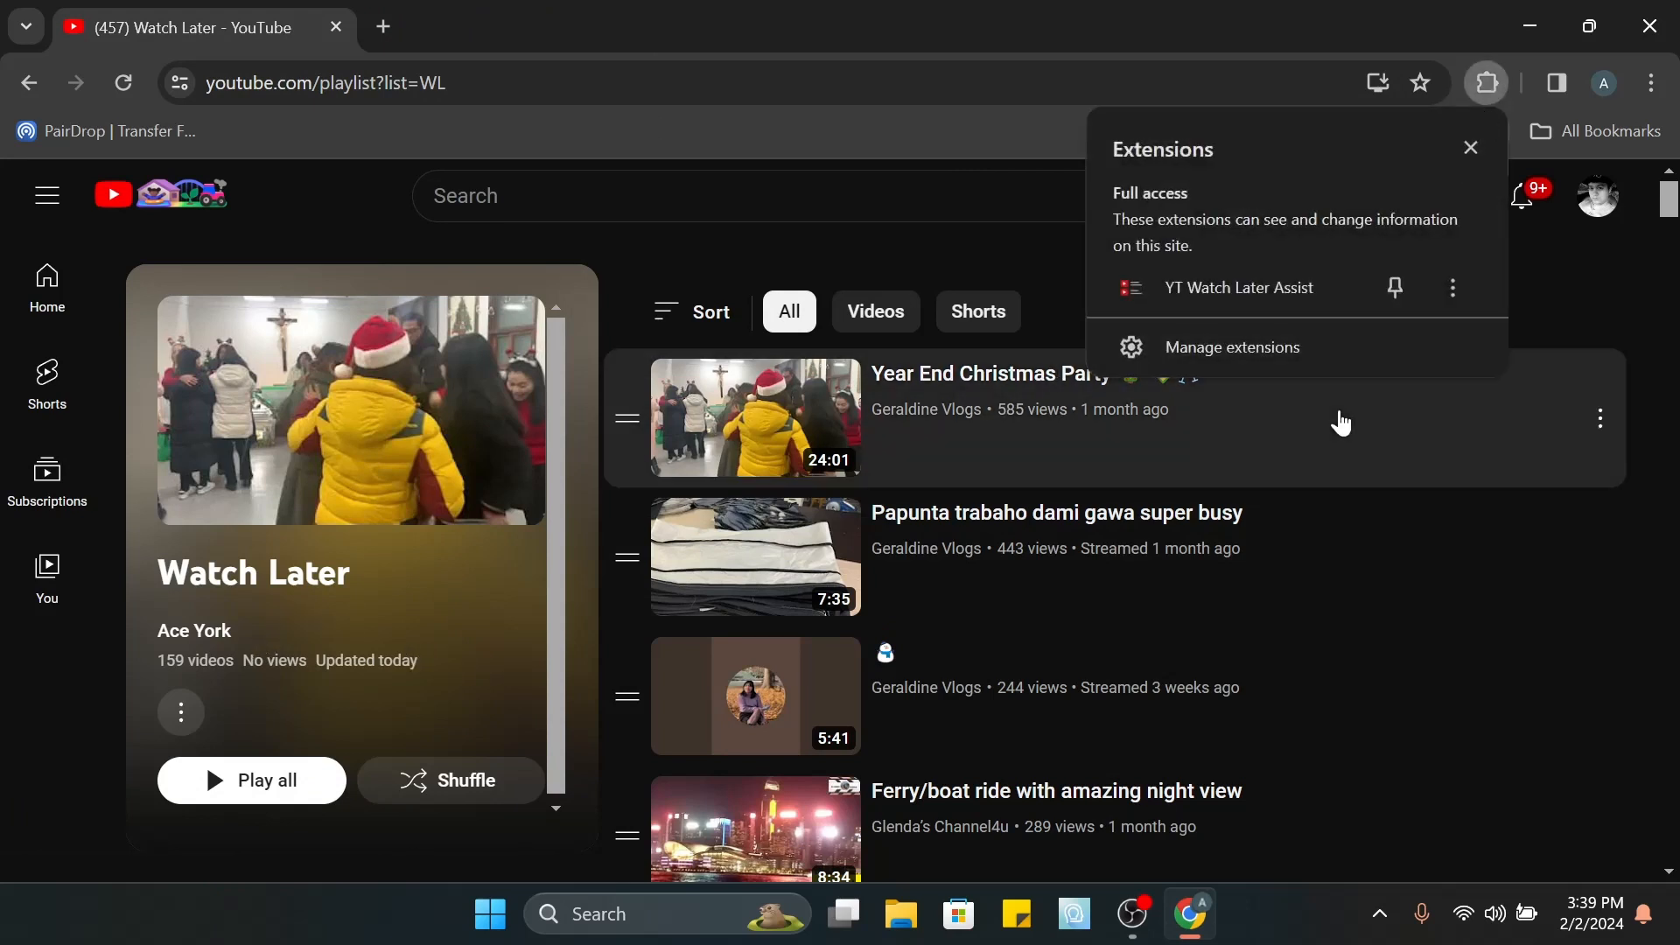
pyautogui.click(1295, 292)
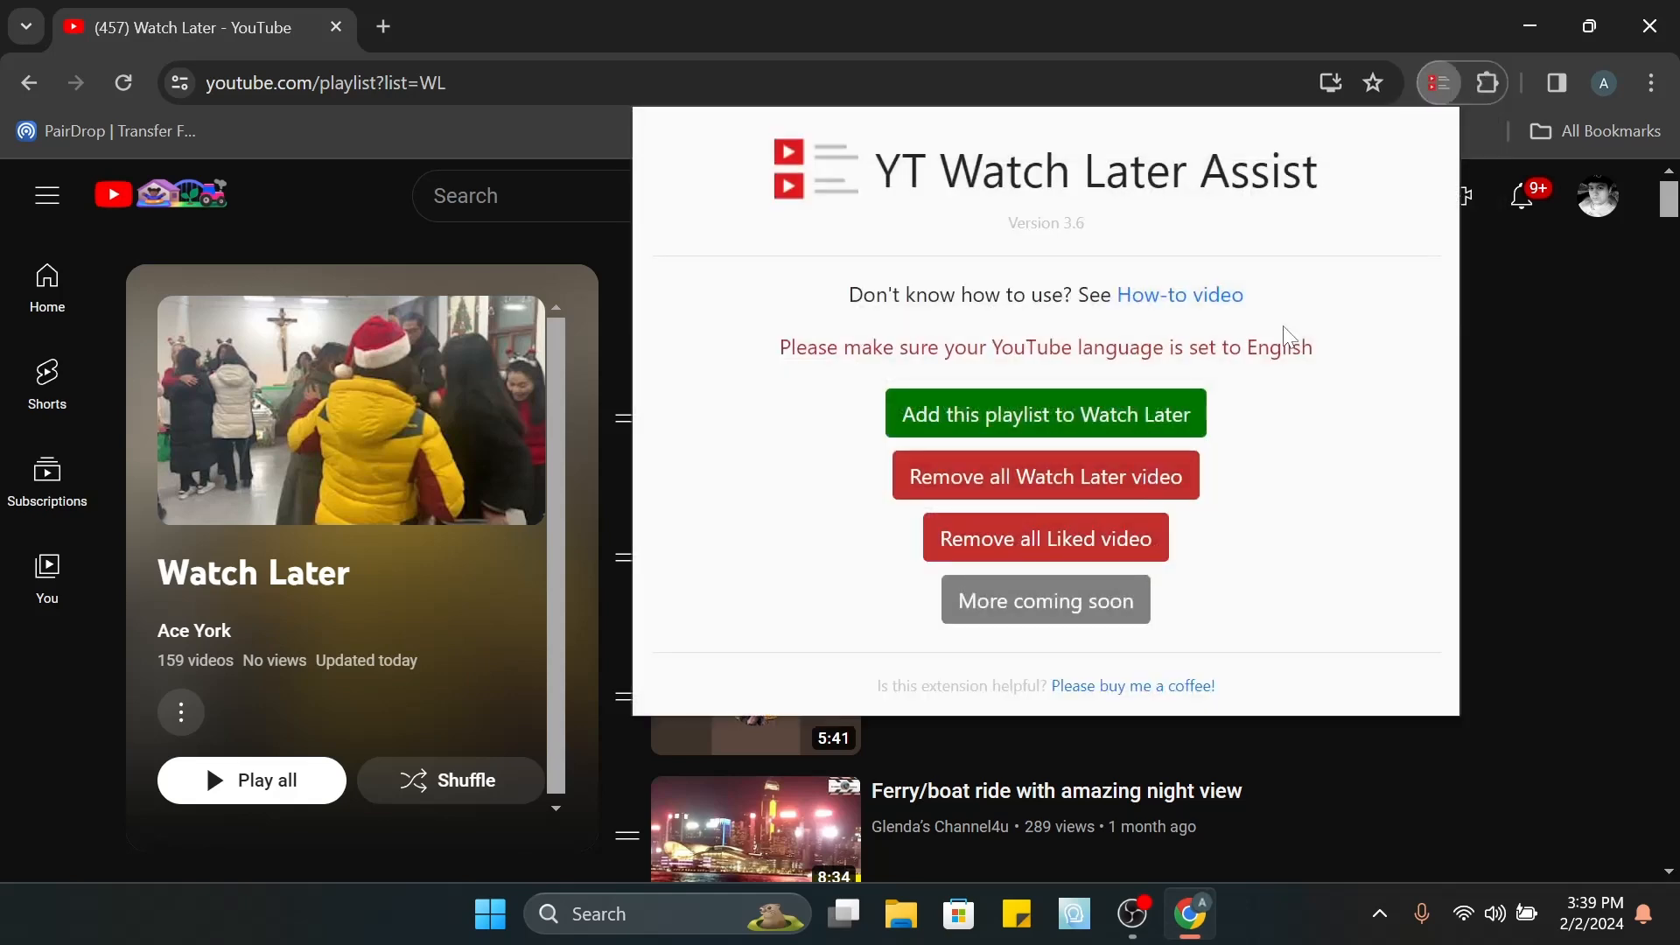
pyautogui.click(1129, 479)
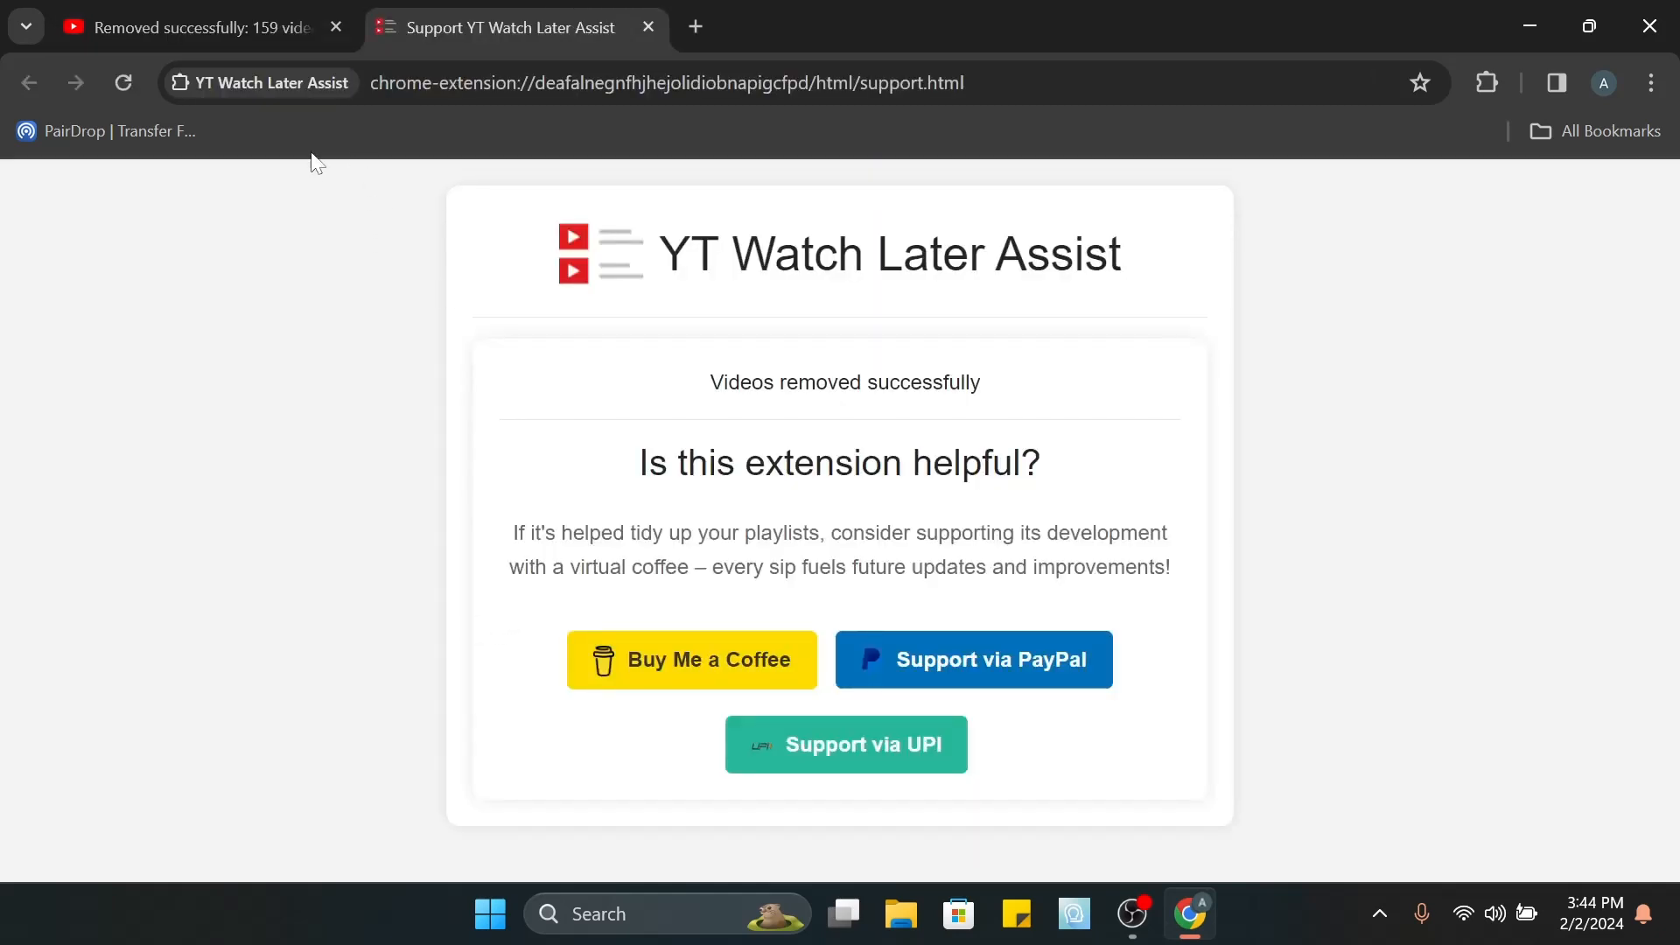
# - Return to YouTube, open the account's You page and check its Watch Later section
pyautogui.click(290, 39)
pyautogui.click(49, 593)
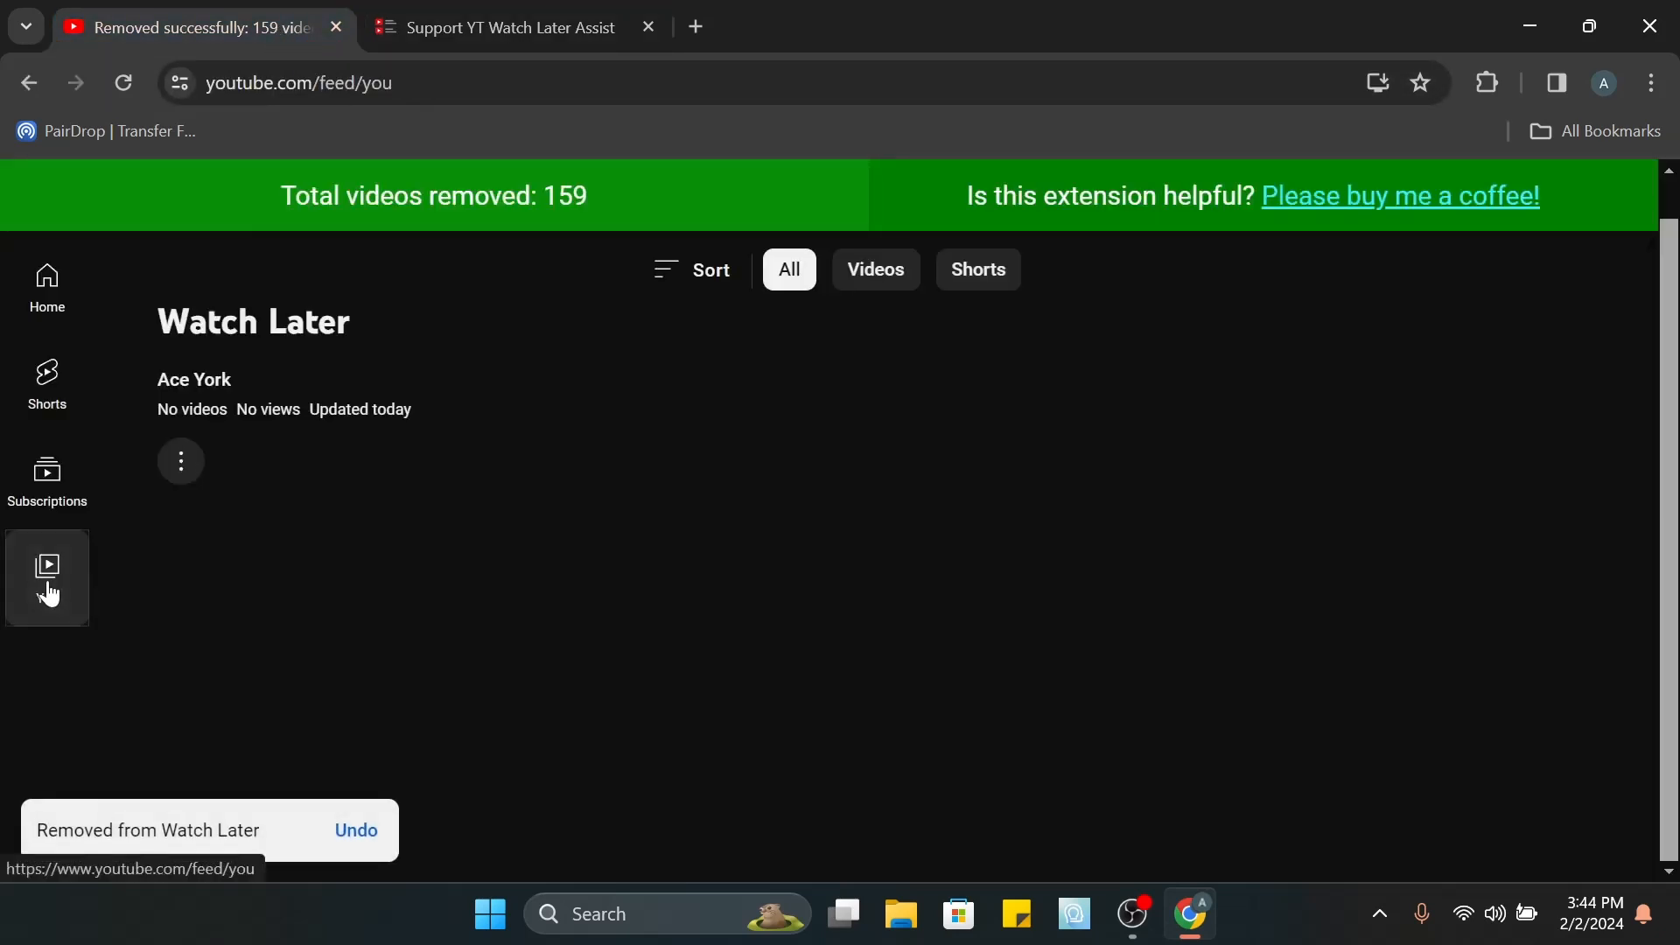
pyautogui.scroll(-5, 716, 603)
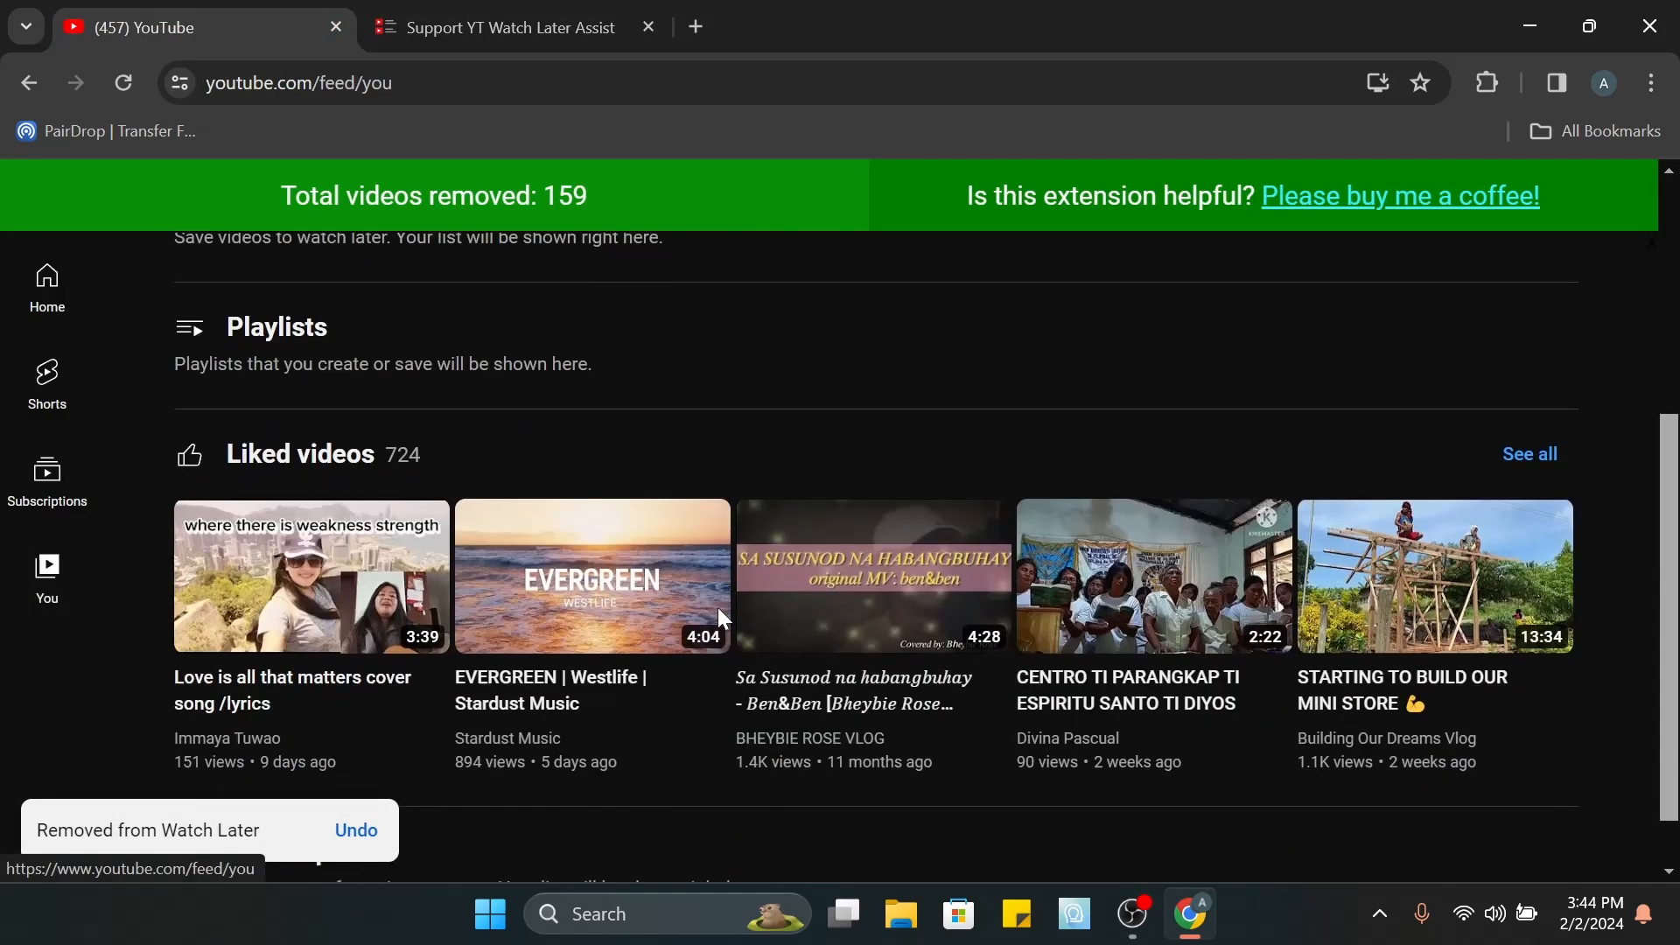
pyautogui.scroll(5, 717, 613)
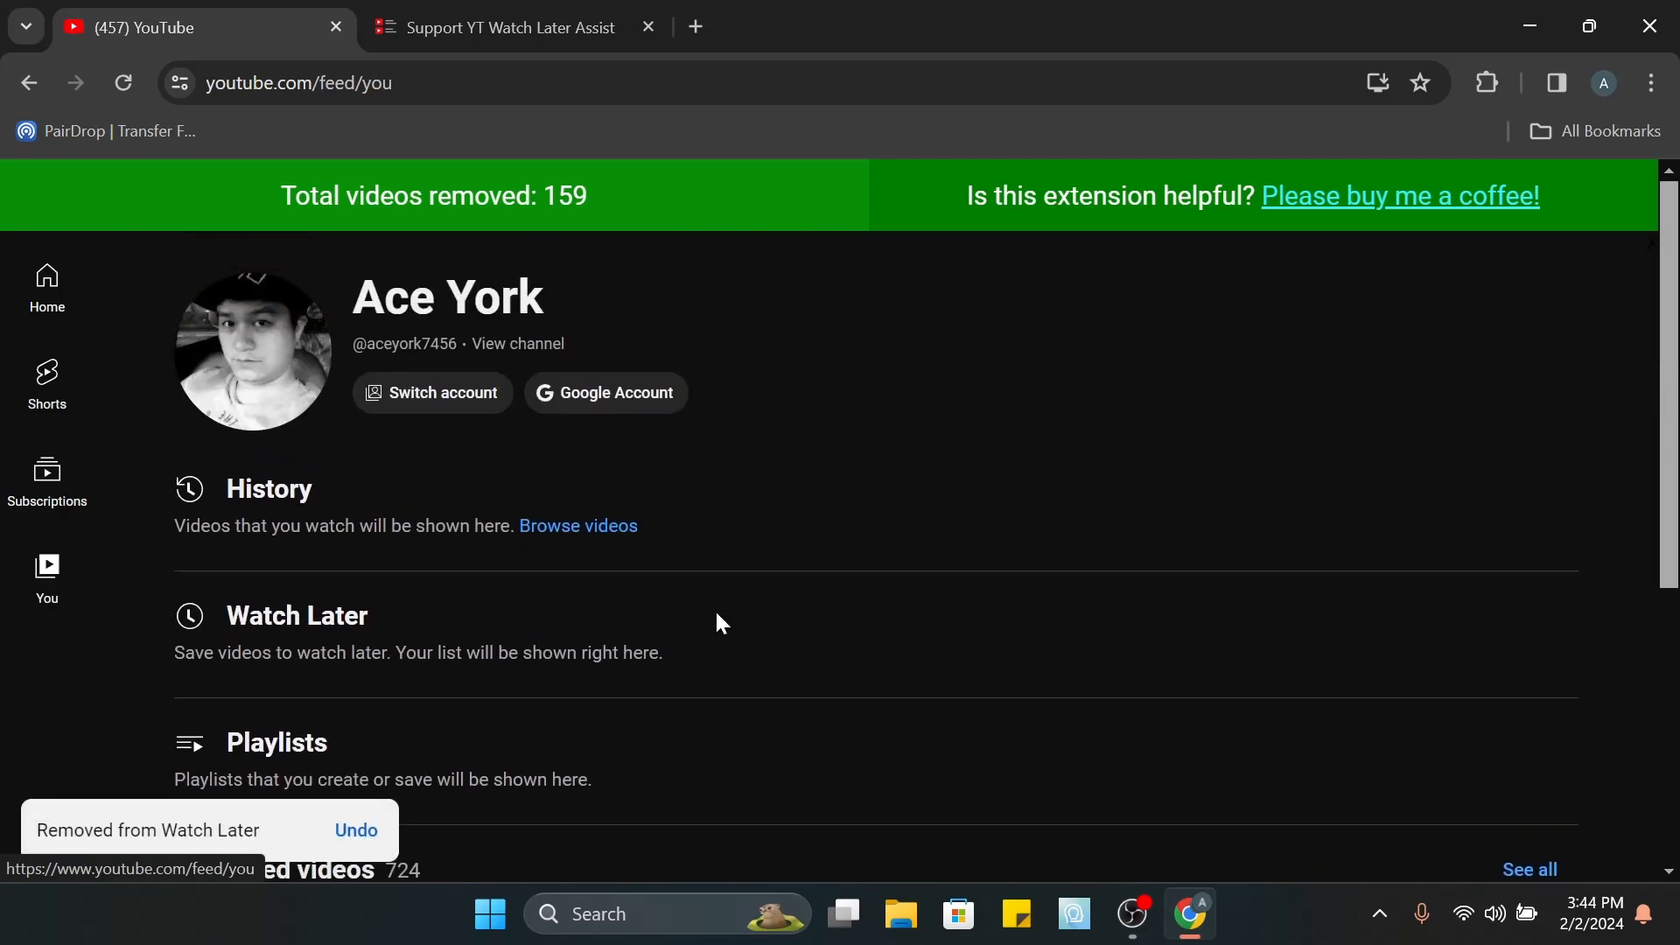
pyautogui.scroll(-5, 672, 623)
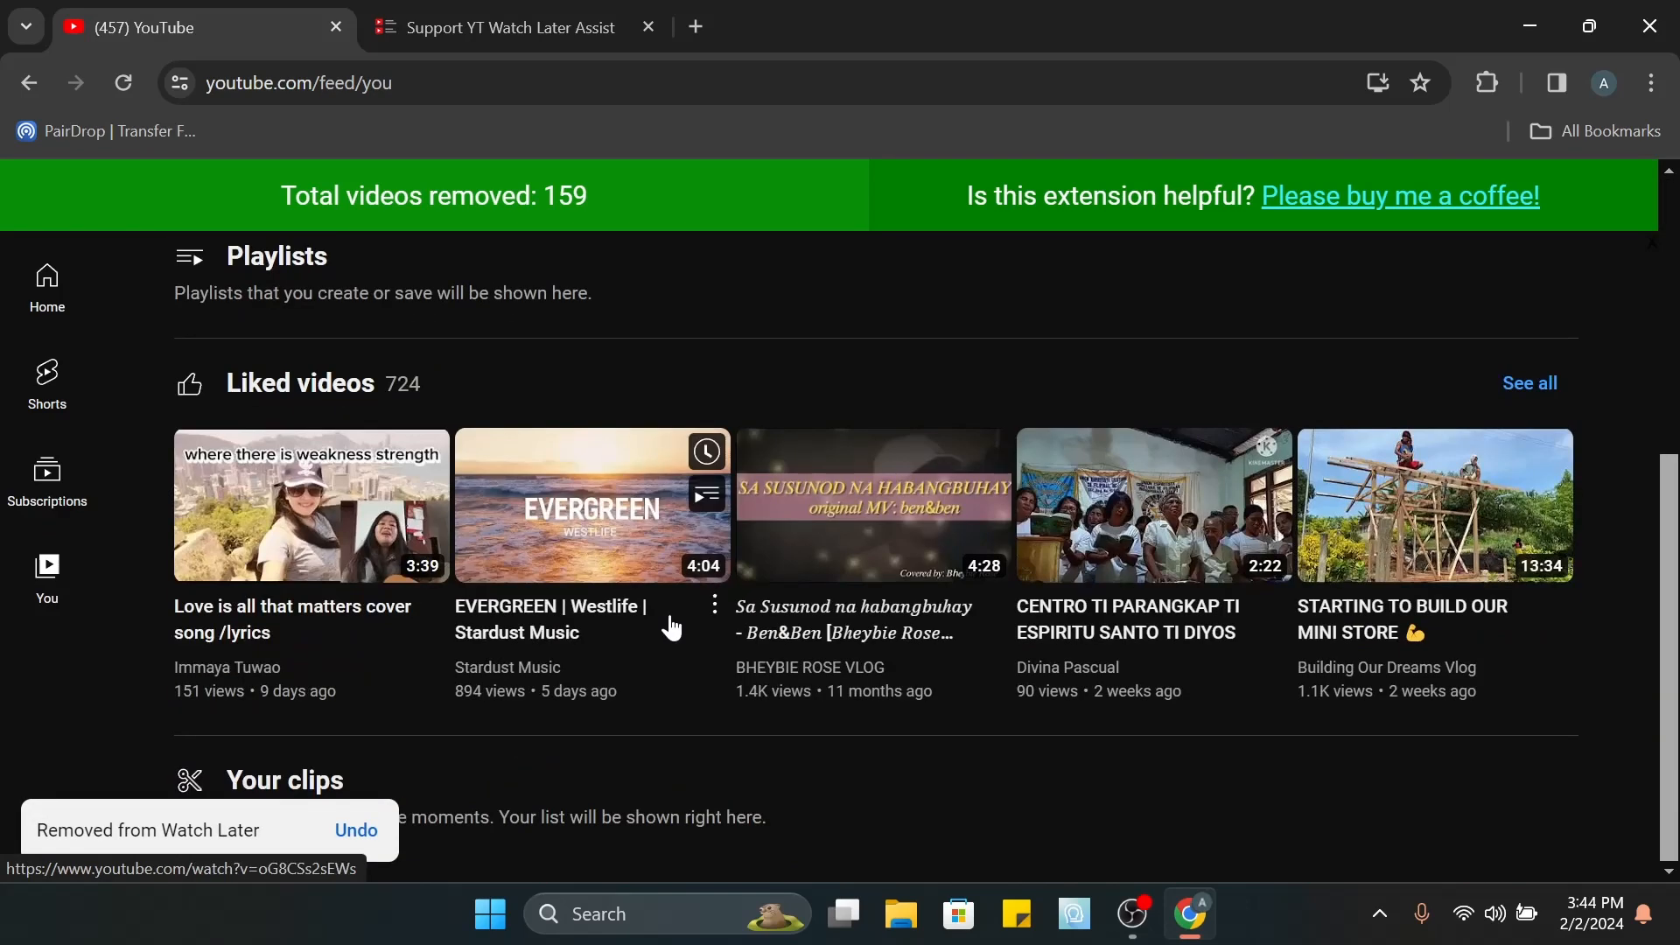
pyautogui.scroll(4, 672, 623)
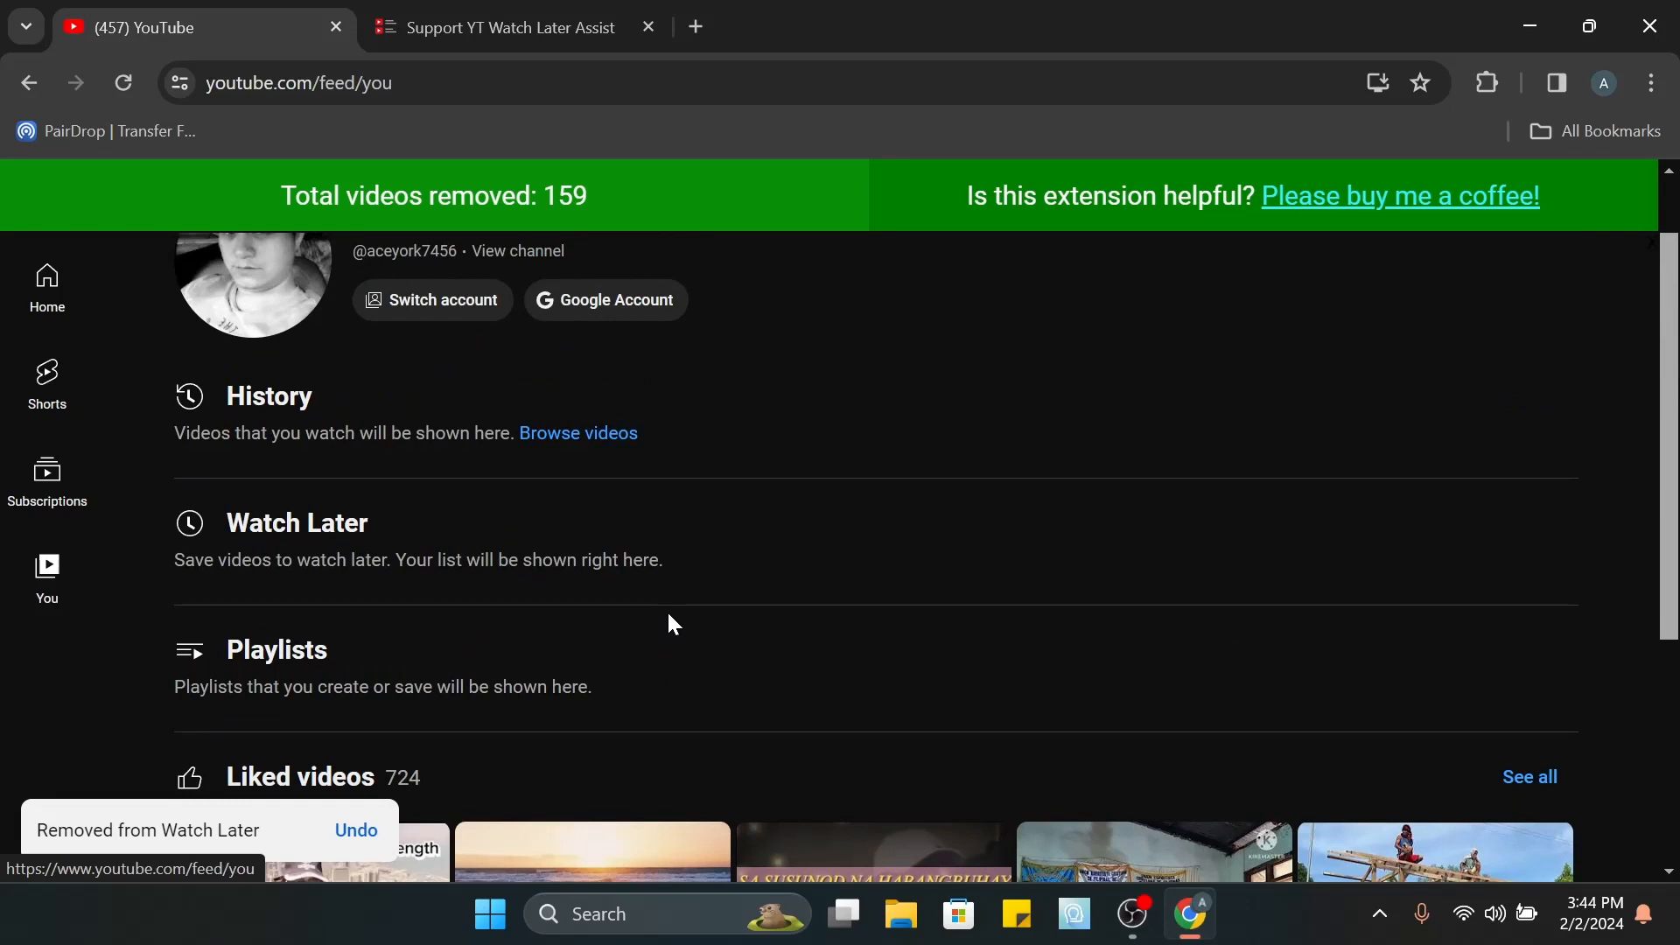